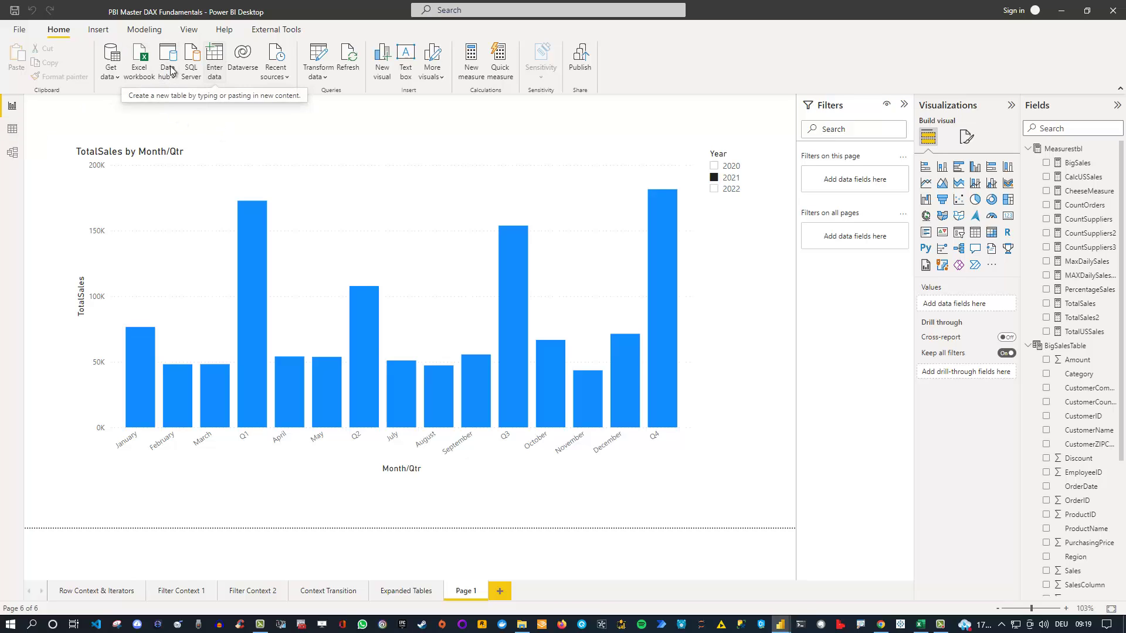
View the Table rows in Data view, then switch to the Excel workbook with the same table
{"action": "left_click", "coordinate": [11, 133]}
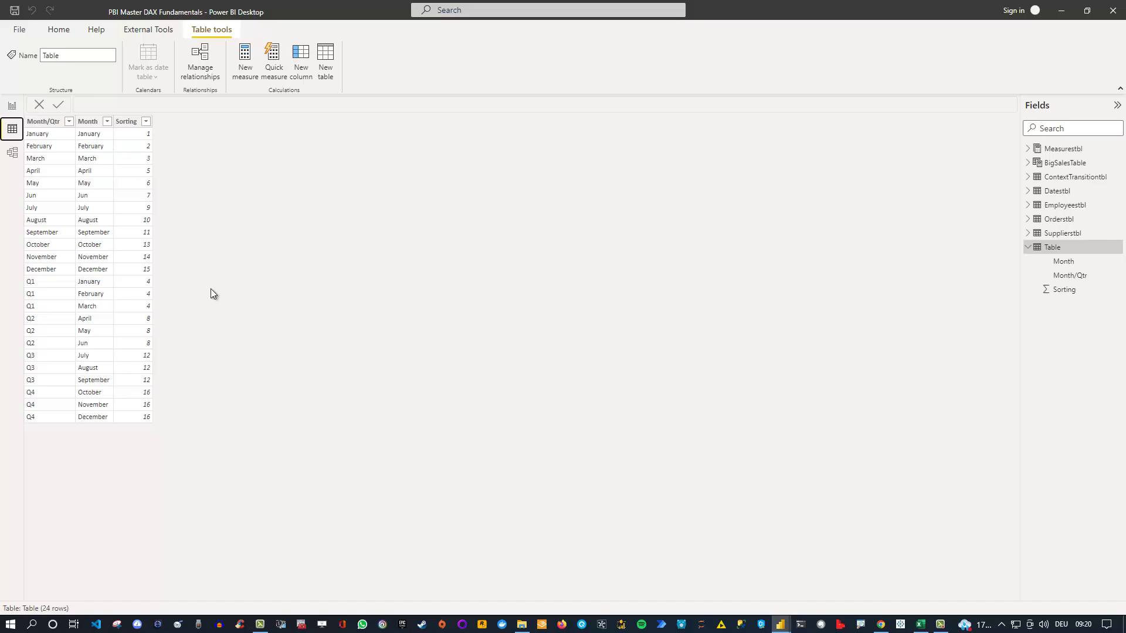
{"action": "left_click", "coordinate": [920, 625]}
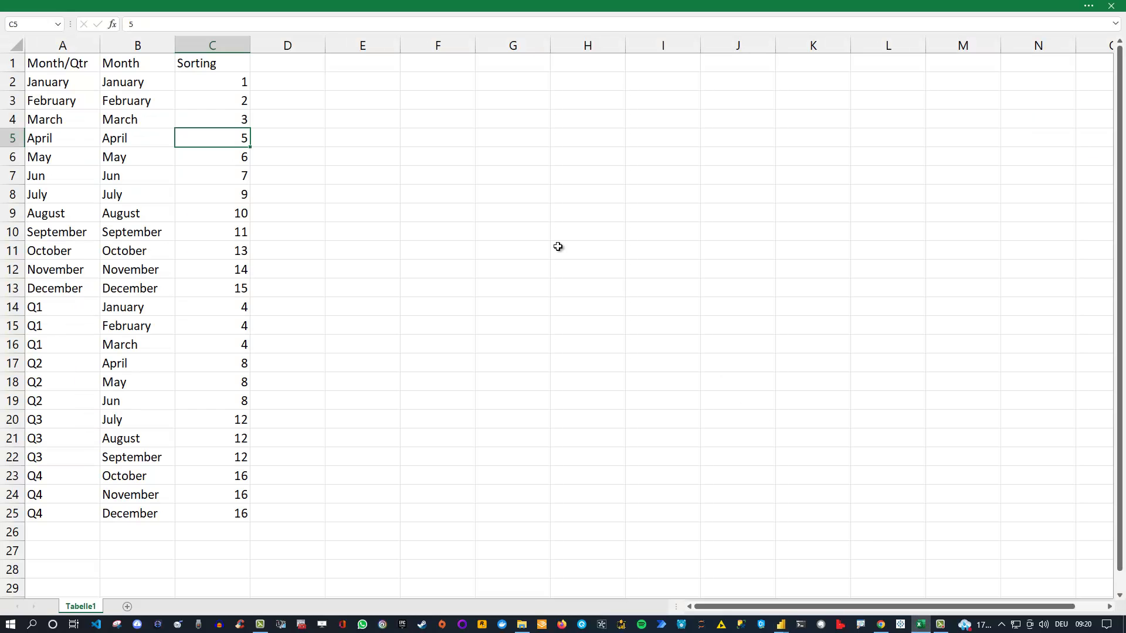
Highlight the twelve Month/Qtr month rows, January–August in Month, and the Q1 block in Excel
{"action": "left_click", "coordinate": [55, 66]}
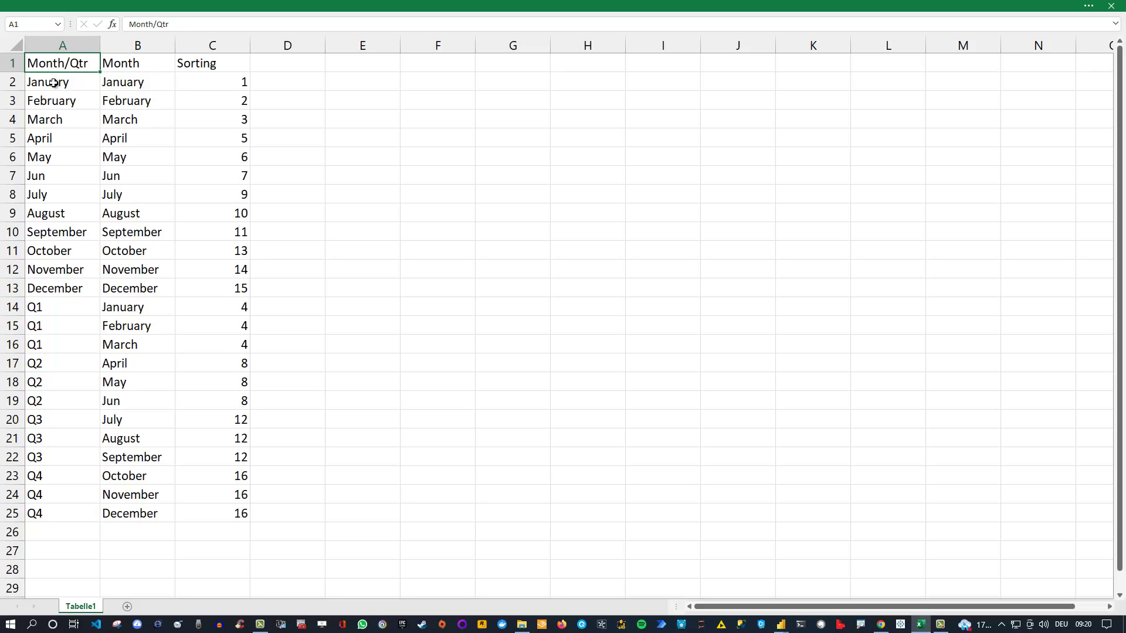
{"action": "left_click_drag", "start_coordinate": [53, 82], "coordinate": [54, 402]}
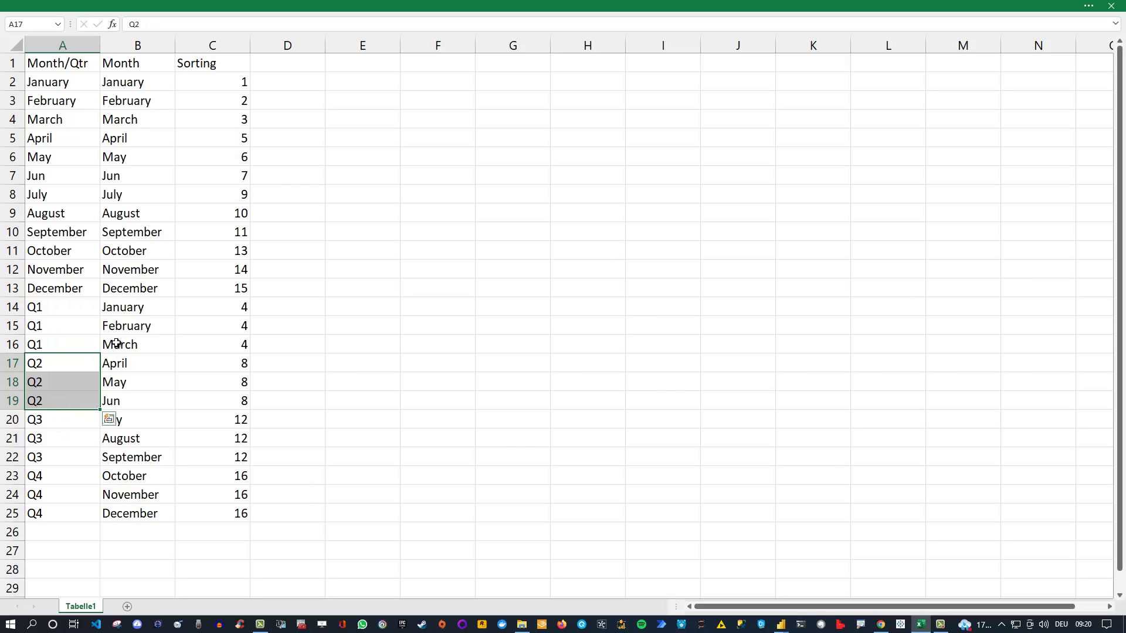
{"action": "left_click", "coordinate": [122, 64]}
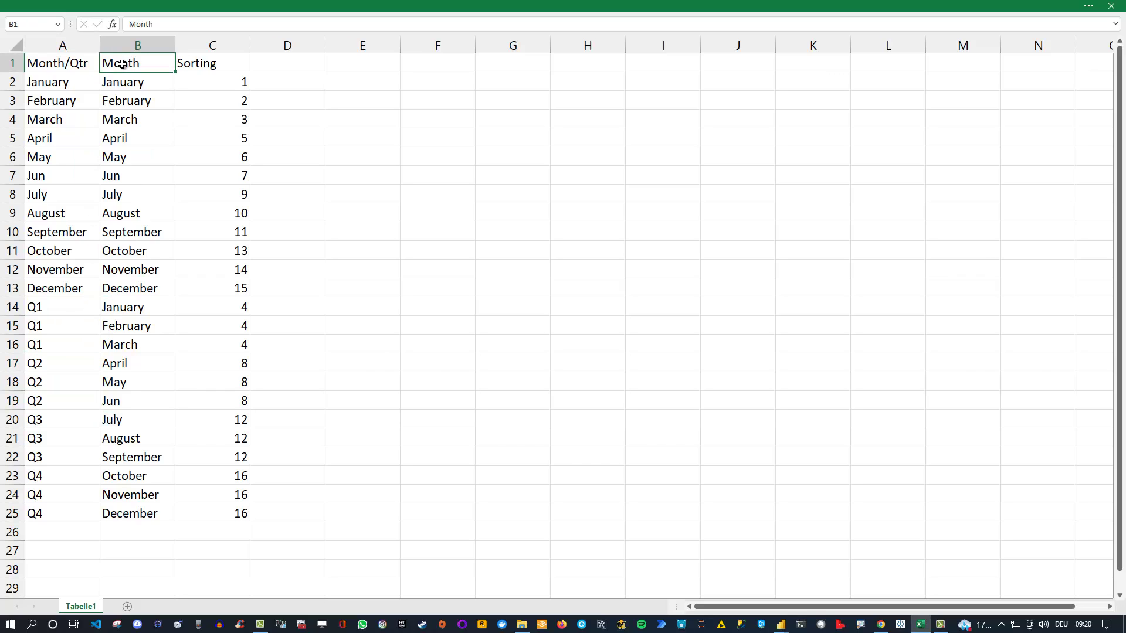
{"action": "left_click_drag", "start_coordinate": [128, 63], "coordinate": [136, 213]}
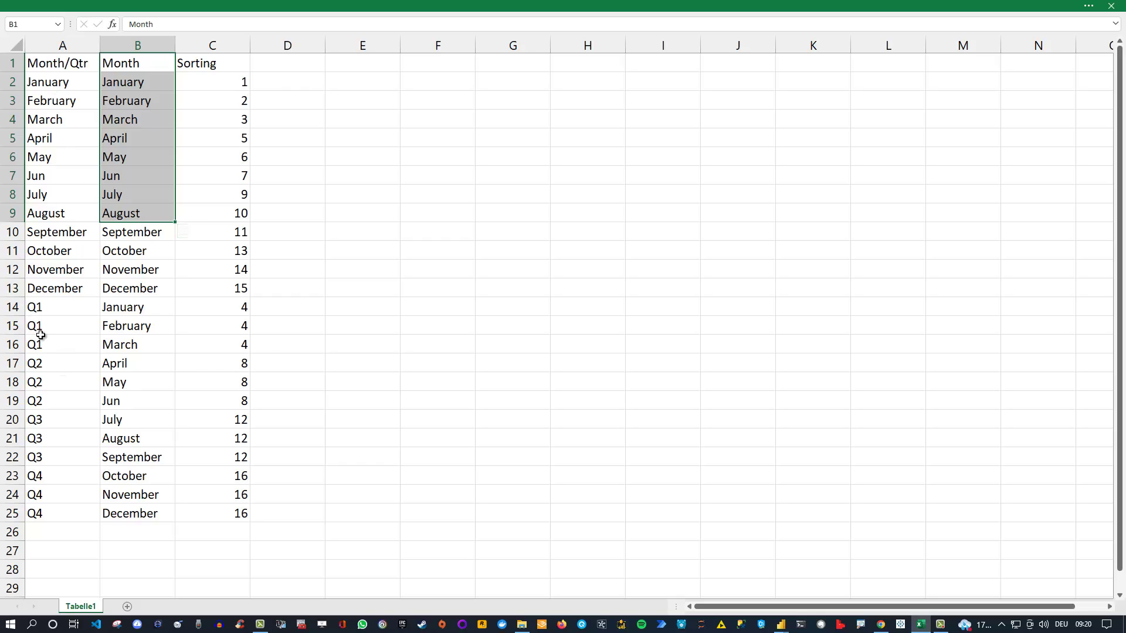
{"action": "left_click_drag", "start_coordinate": [119, 309], "coordinate": [121, 343]}
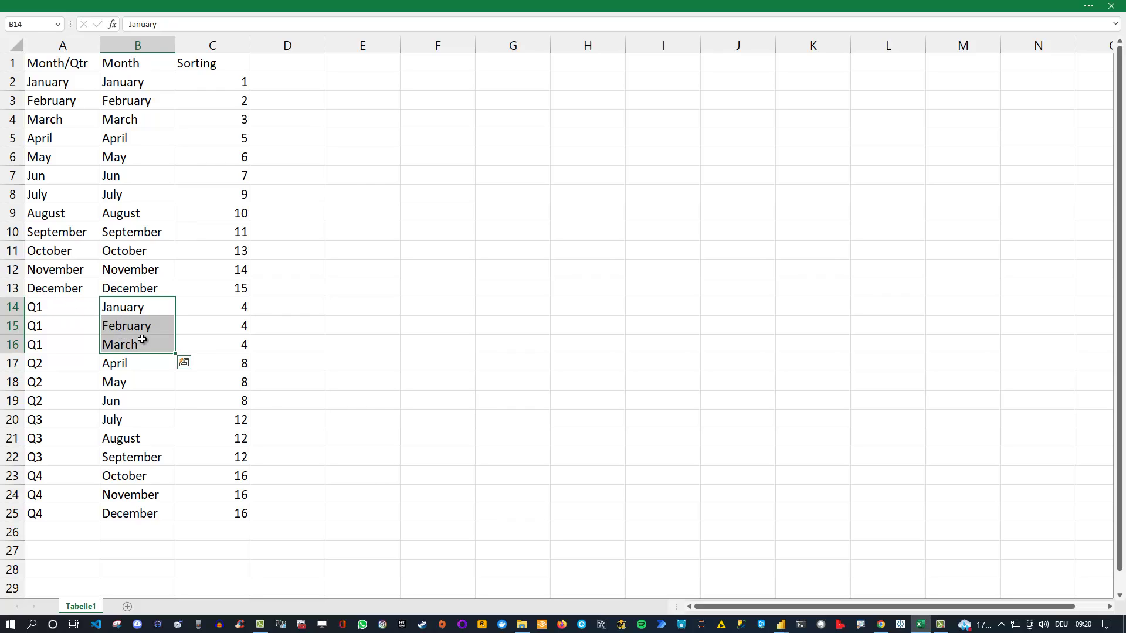
Highlight the whole Month column down to row 25, then return to Power BI Desktop
{"action": "left_click", "coordinate": [128, 63]}
{"action": "left_click_drag", "start_coordinate": [127, 64], "coordinate": [147, 506]}
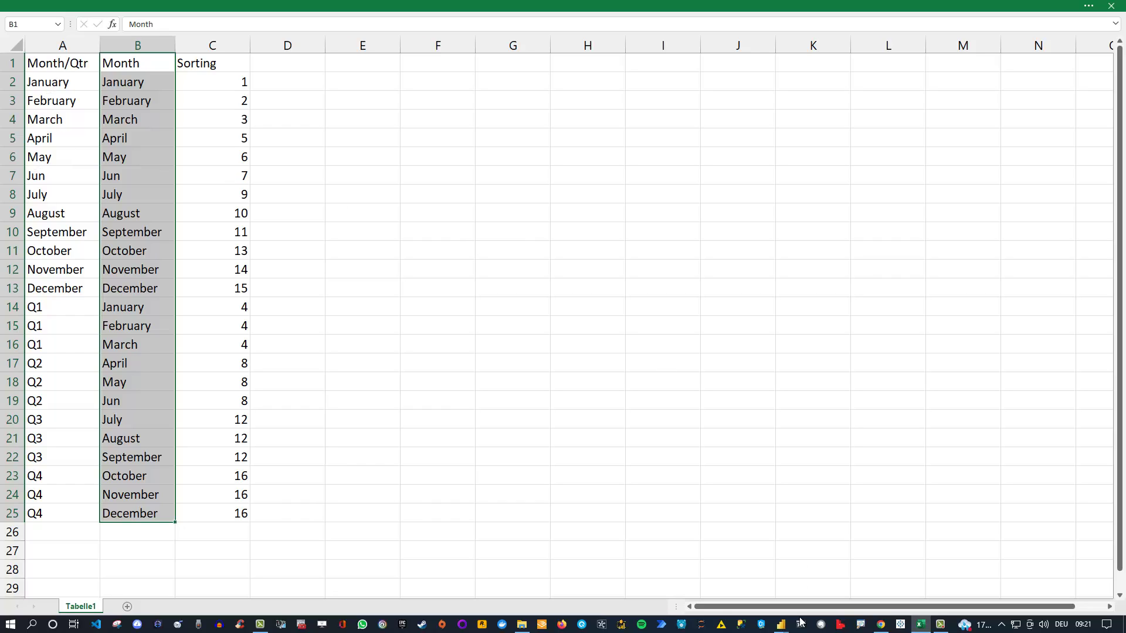
{"action": "left_click", "coordinate": [781, 624]}
{"action": "left_click", "coordinate": [733, 576]}
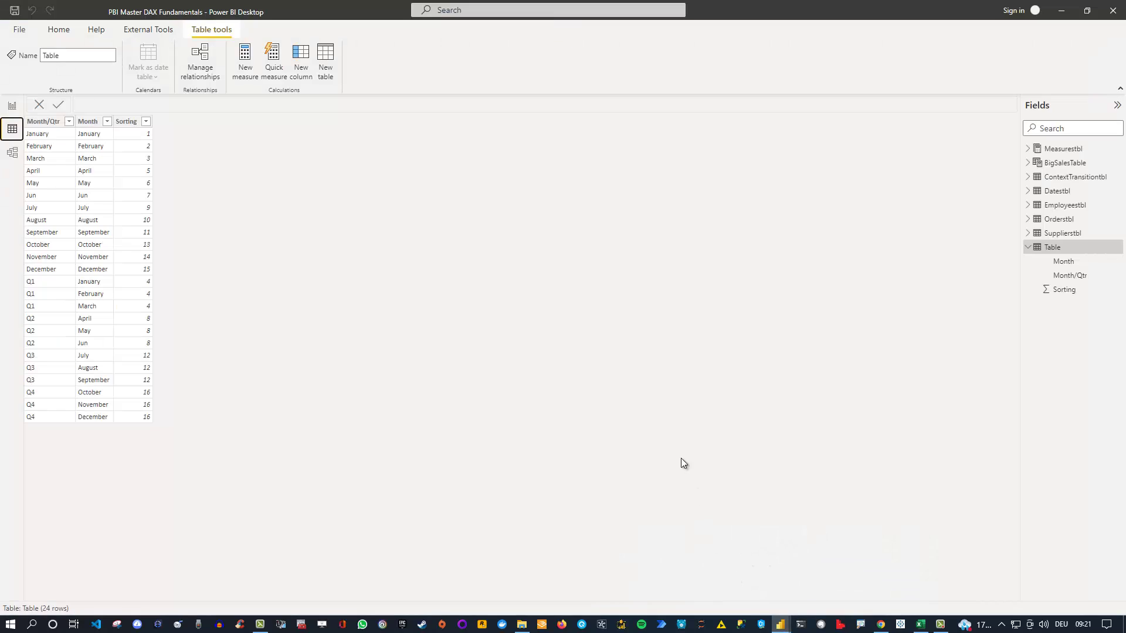
Show the TotalSales by Month/Qtr report chart, then switch back to the Excel workbook
{"action": "left_click", "coordinate": [11, 106]}
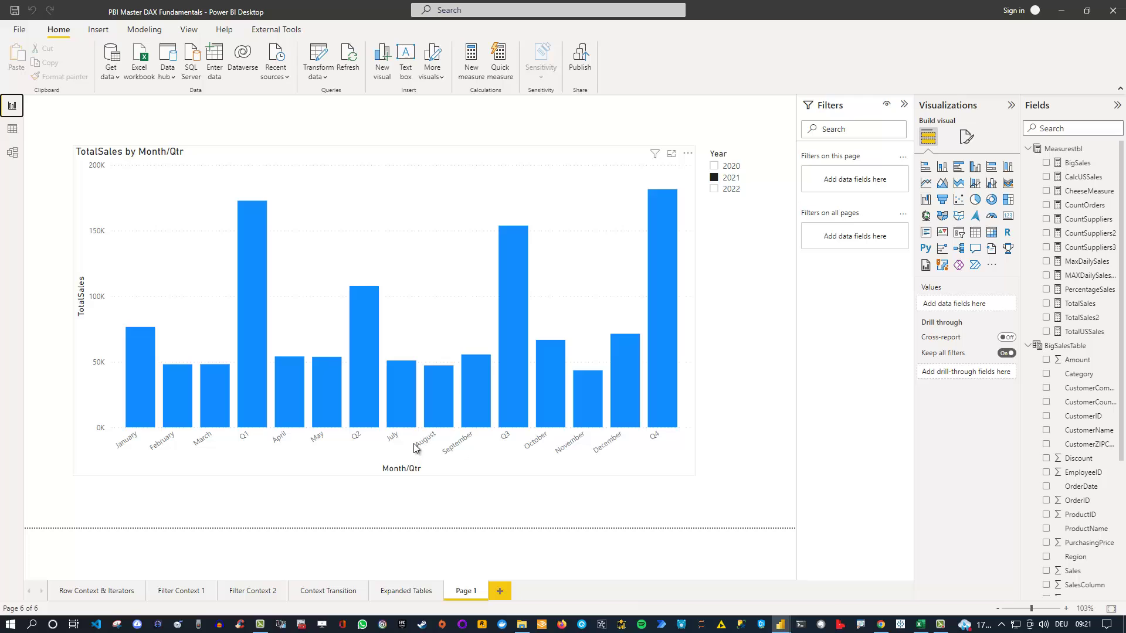
{"action": "left_click", "coordinate": [919, 625]}
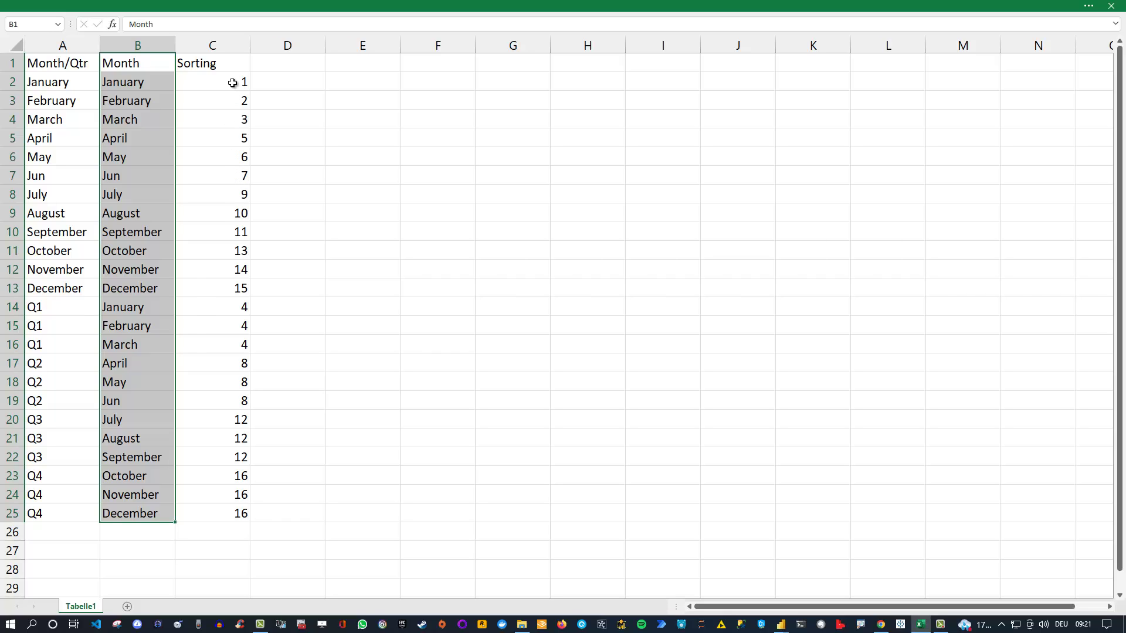
Highlight the Sorting values for January–March (1–3), Q1 (4), April–June, and Q2 (8)
{"action": "left_click_drag", "start_coordinate": [231, 82], "coordinate": [234, 120]}
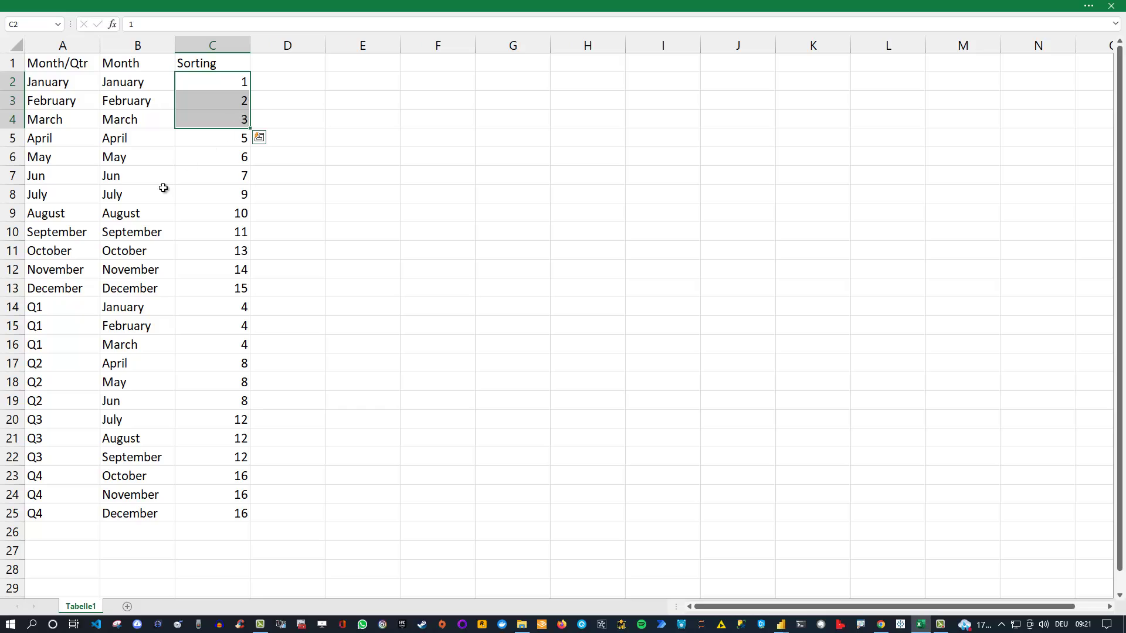
{"action": "left_click_drag", "start_coordinate": [42, 310], "coordinate": [42, 346]}
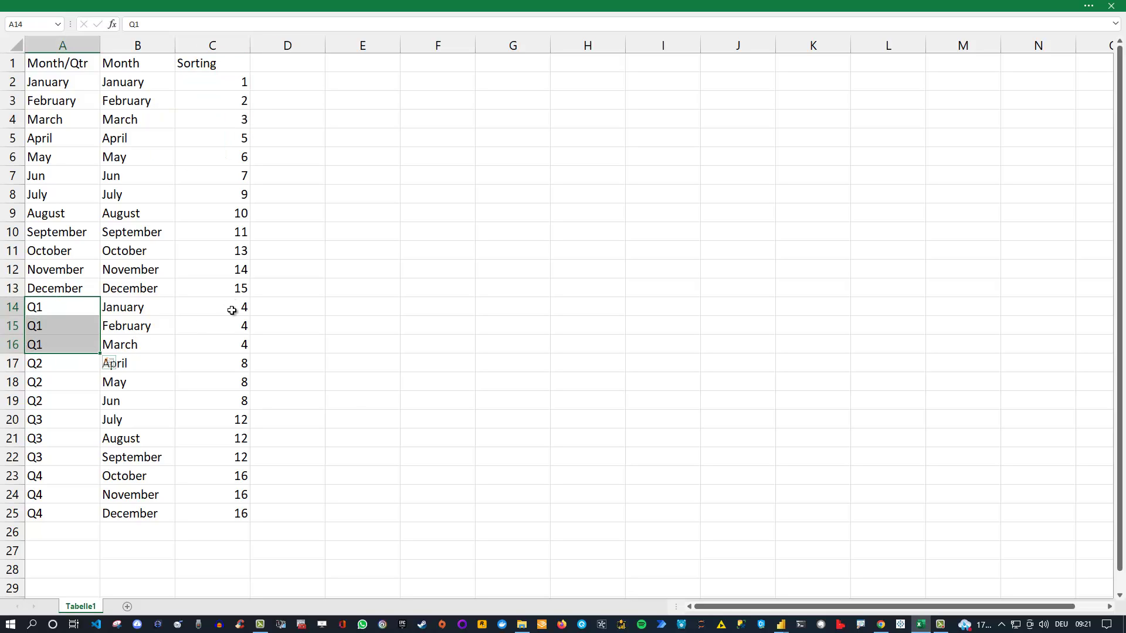
{"action": "left_click_drag", "start_coordinate": [231, 309], "coordinate": [241, 346]}
{"action": "left_click_drag", "start_coordinate": [245, 138], "coordinate": [243, 177]}
{"action": "left_click_drag", "start_coordinate": [244, 364], "coordinate": [240, 401]}
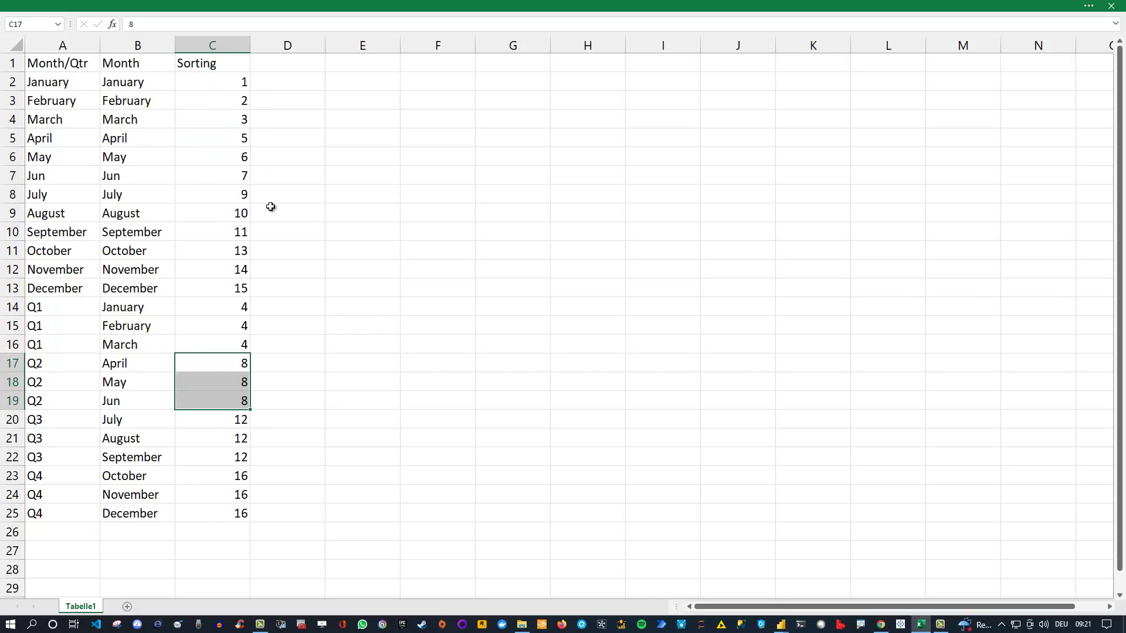
Highlight the Month/Qtr, Month and Sorting columns, then clear the selection before returning to Power BI
{"action": "left_click_drag", "start_coordinate": [58, 62], "coordinate": [70, 506]}
{"action": "left_click", "coordinate": [142, 63]}
{"action": "left_click_drag", "start_coordinate": [142, 62], "coordinate": [146, 211]}
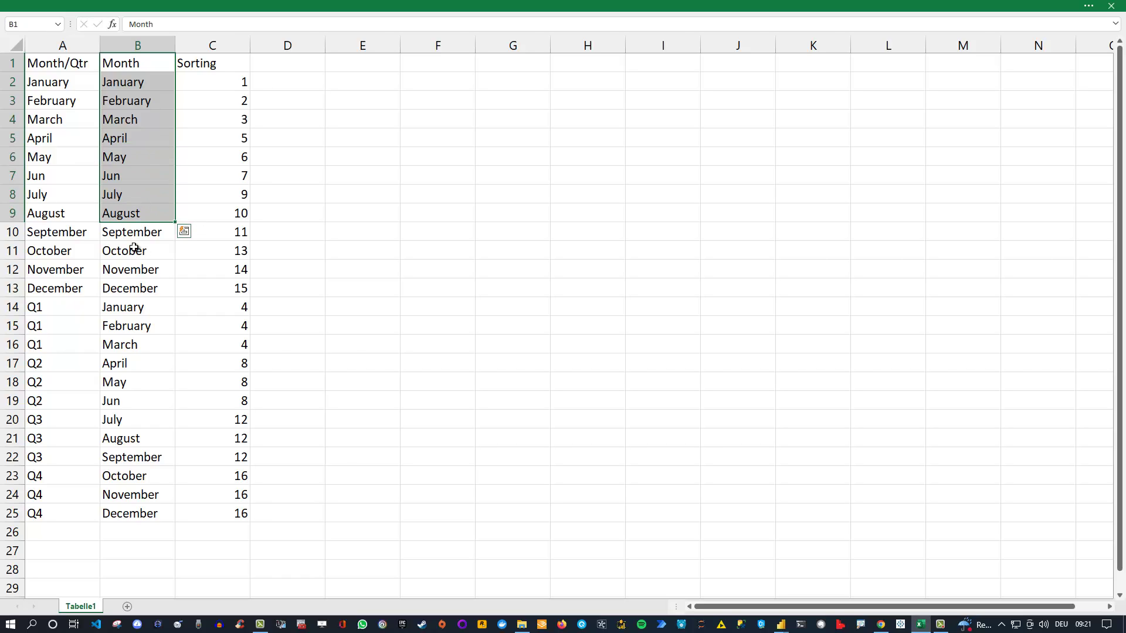
{"action": "left_click", "coordinate": [216, 63]}
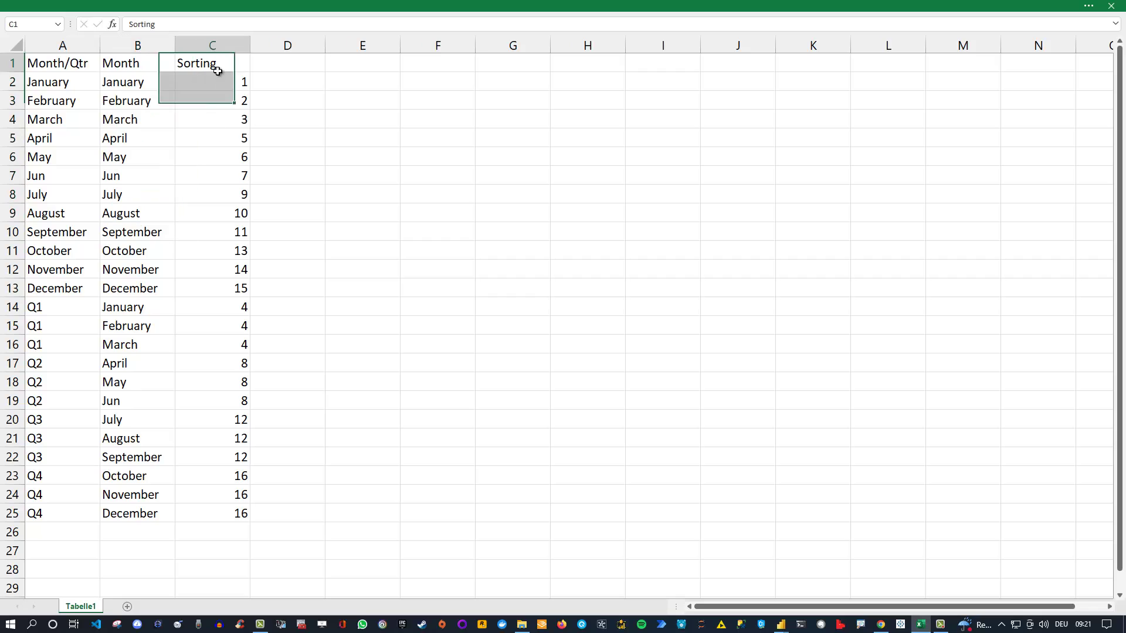
{"action": "left_click_drag", "start_coordinate": [217, 86], "coordinate": [223, 418]}
{"action": "left_click", "coordinate": [289, 282]}
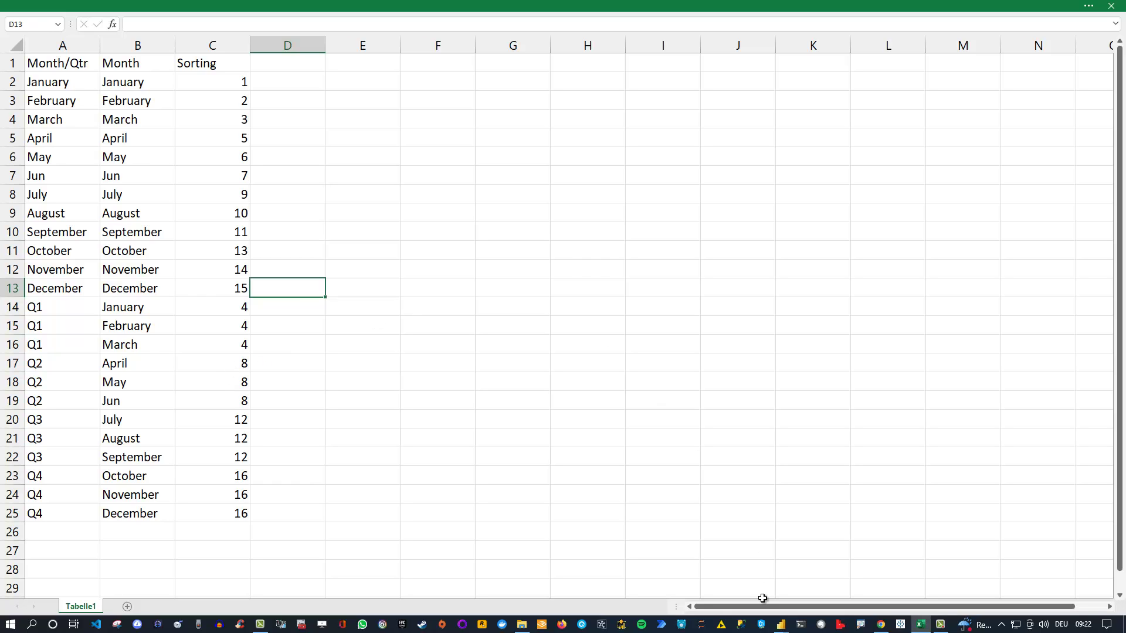
{"action": "mouse_move", "coordinate": [779, 626]}
{"action": "left_click", "coordinate": [727, 575]}
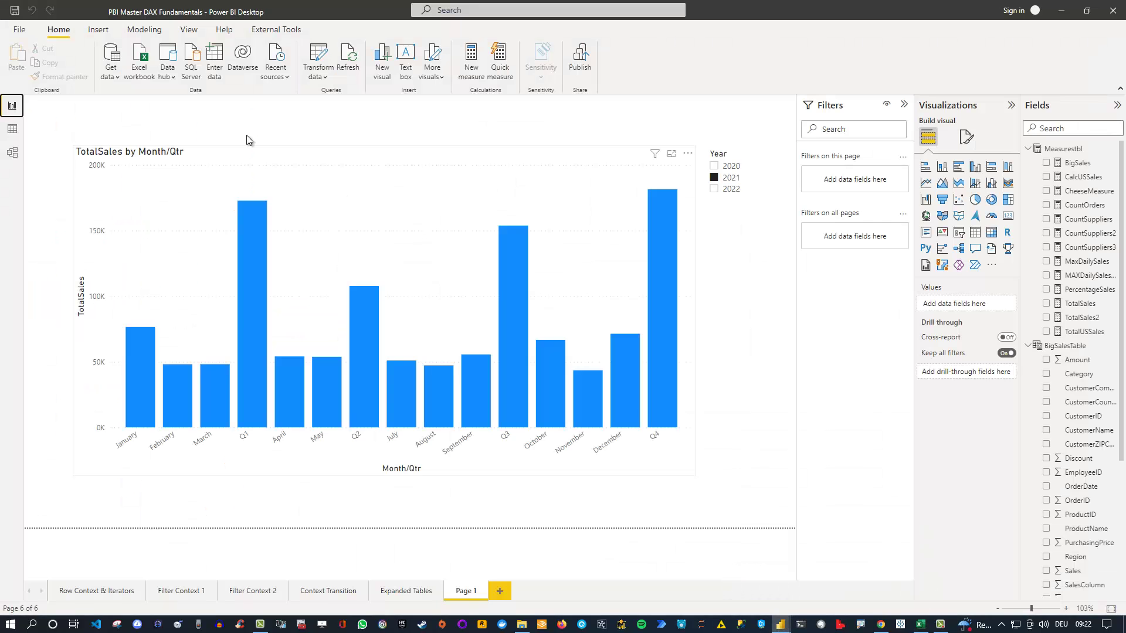
{"action": "left_click", "coordinate": [213, 59]}
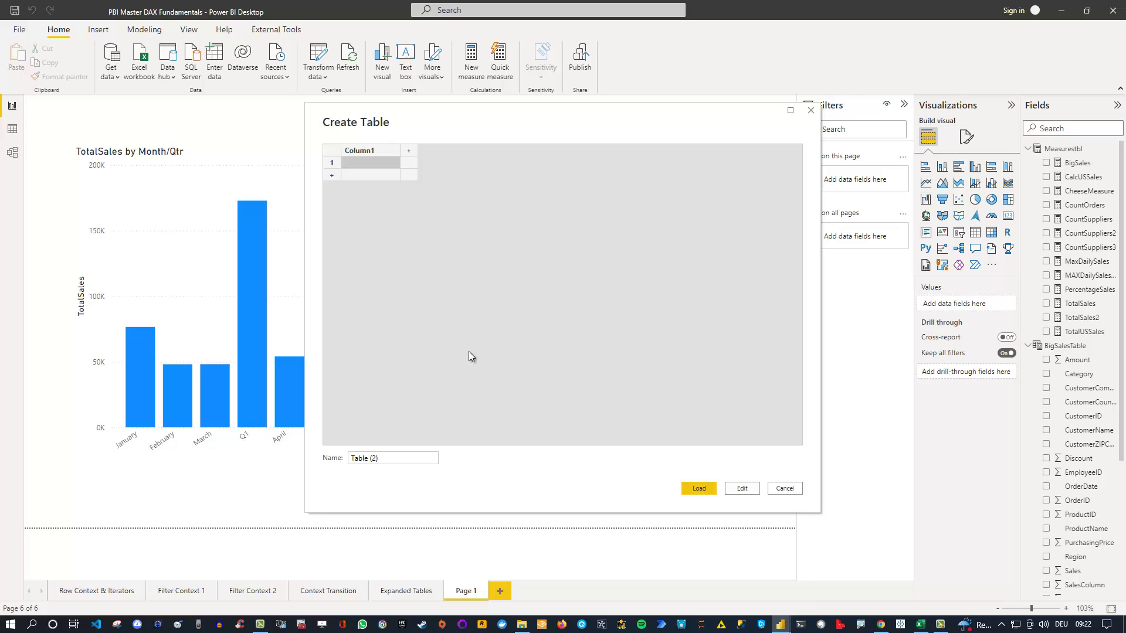
{"action": "left_click", "coordinate": [809, 111]}
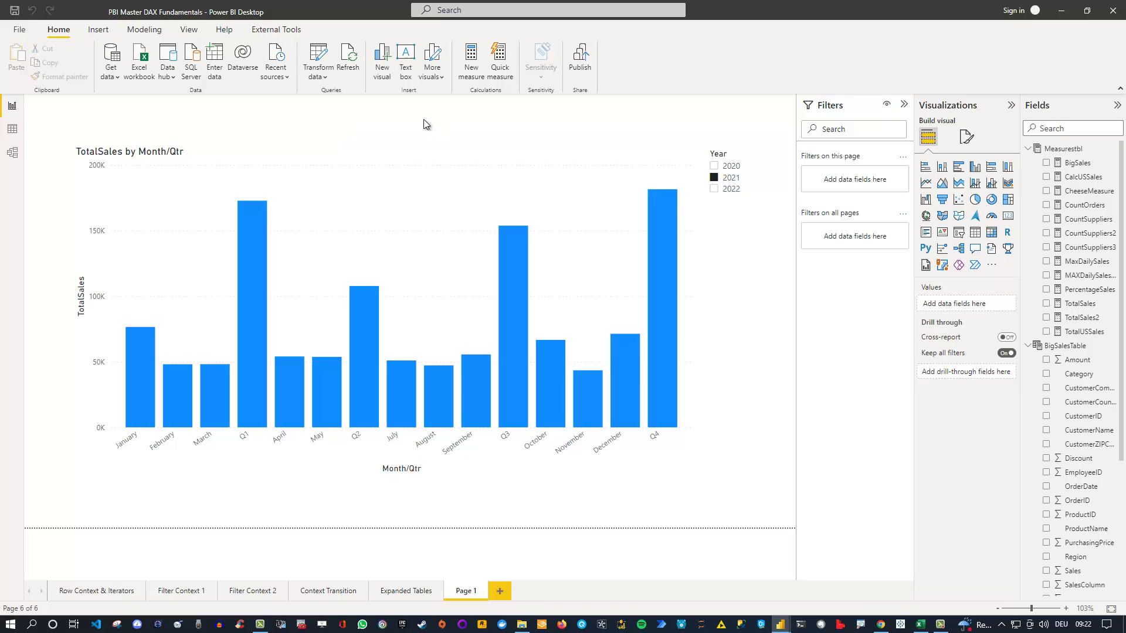
Show Model view, where Table's Month column relates to Datestbl's Month Name column
{"action": "left_click", "coordinate": [13, 153]}
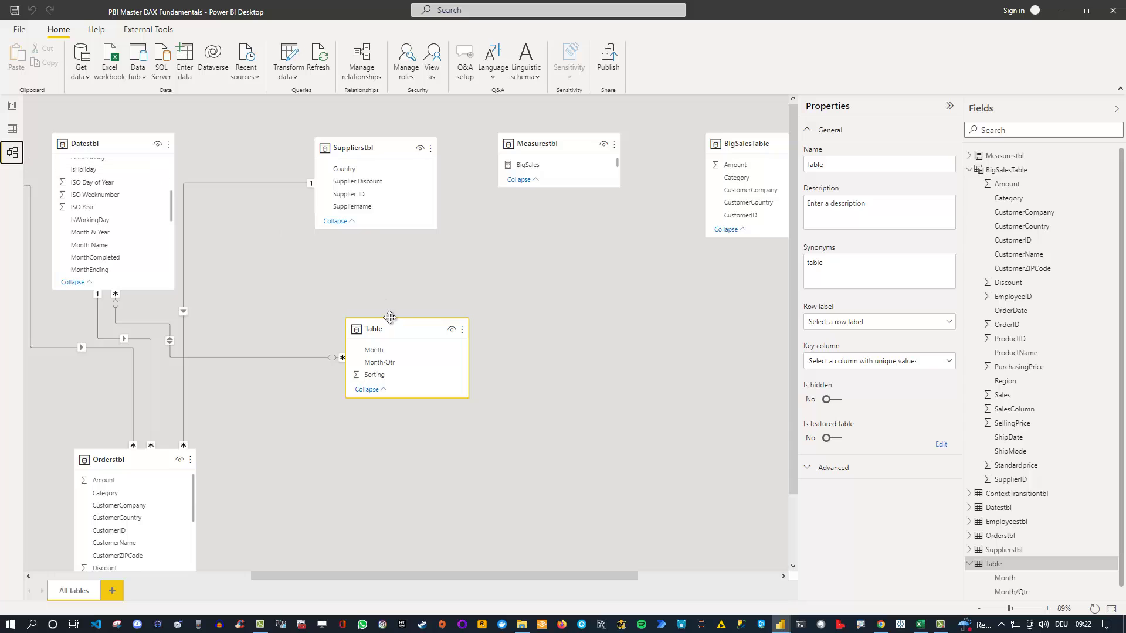
{"action": "mouse_move", "coordinate": [394, 329]}
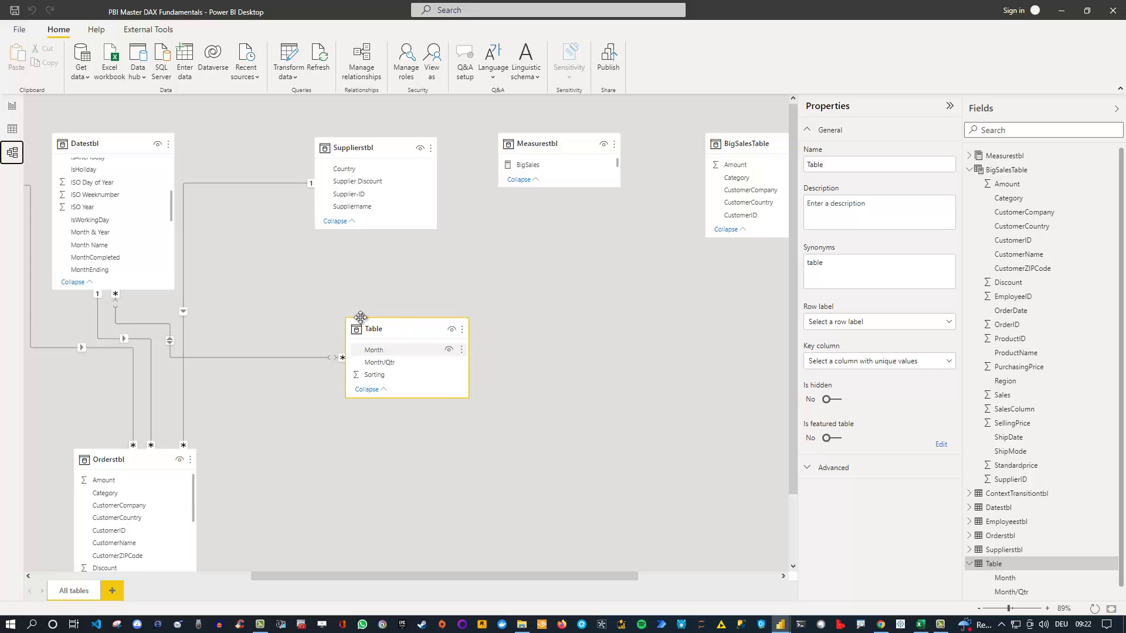
{"action": "mouse_move", "coordinate": [91, 153]}
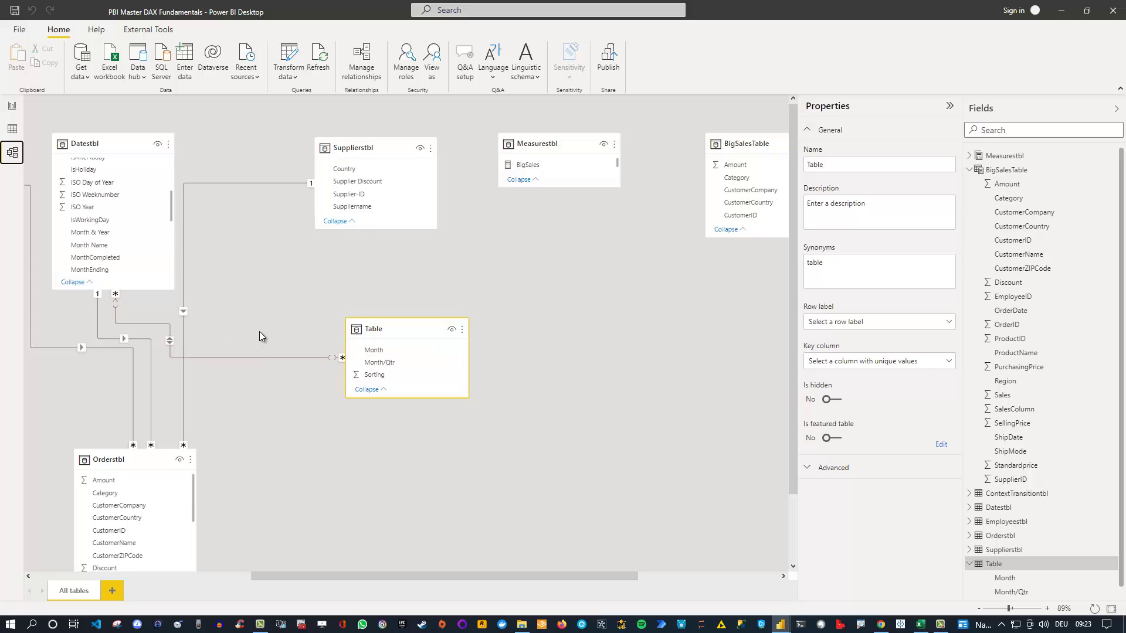
In Data view, set the Month/Qtr column to sort by the Sorting column
{"action": "left_click", "coordinate": [13, 130]}
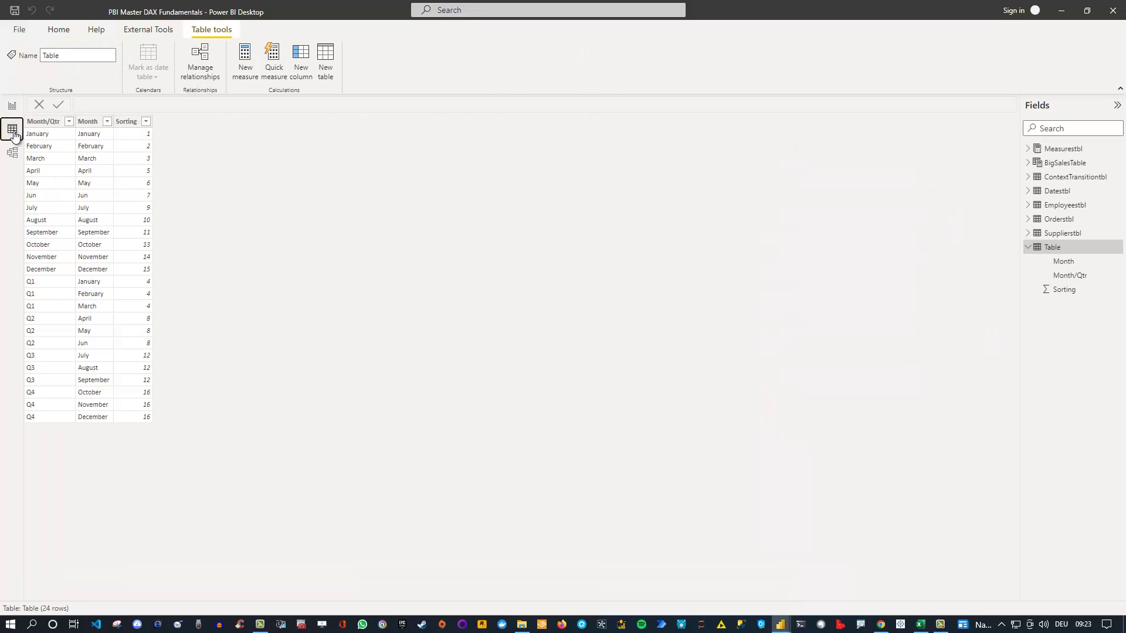
{"action": "left_click", "coordinate": [43, 121]}
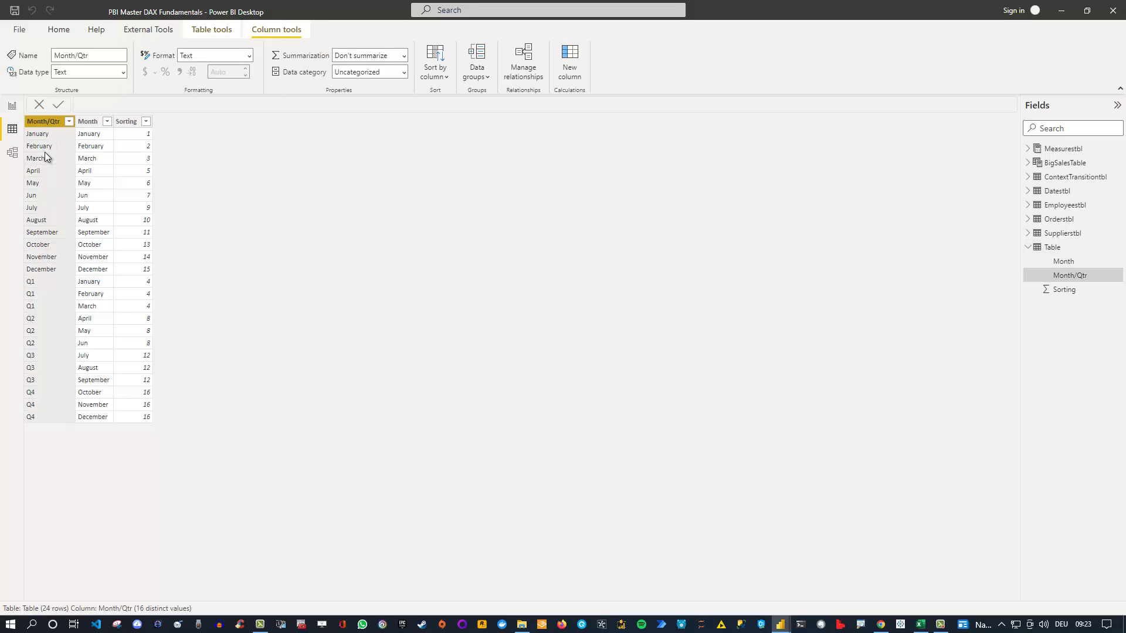
{"action": "left_click", "coordinate": [444, 76]}
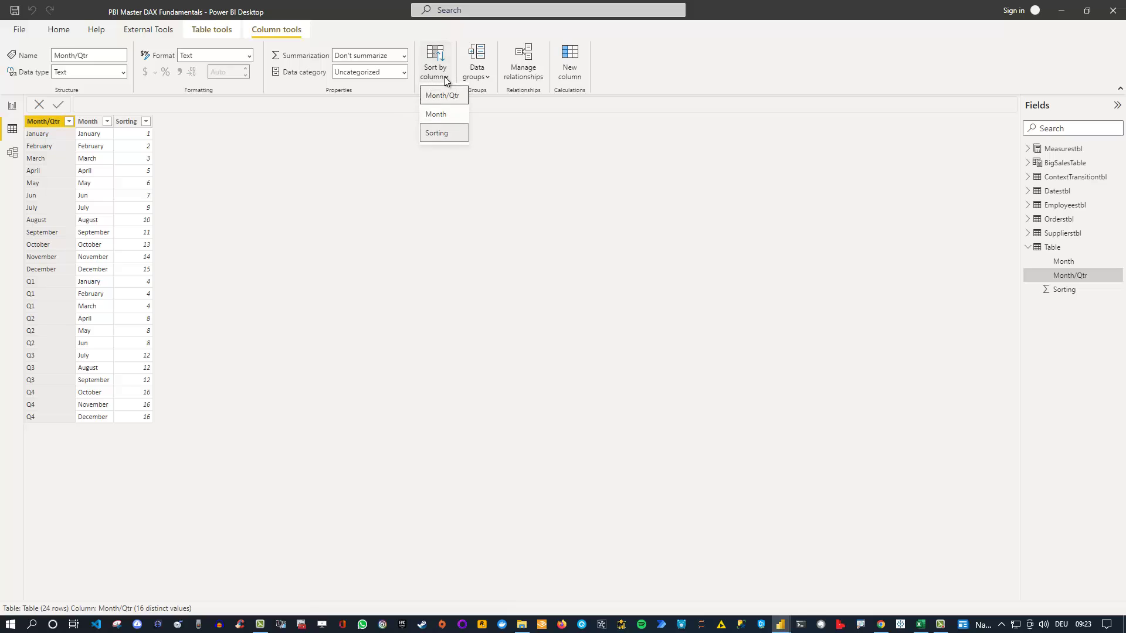
{"action": "left_click", "coordinate": [447, 135]}
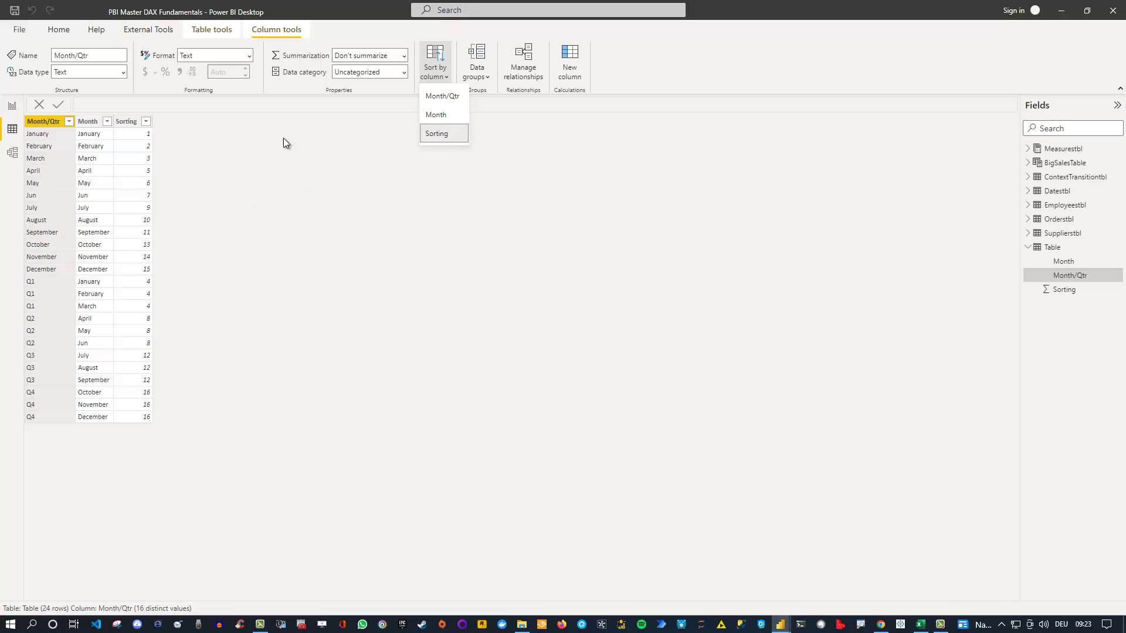
{"action": "left_click", "coordinate": [210, 146]}
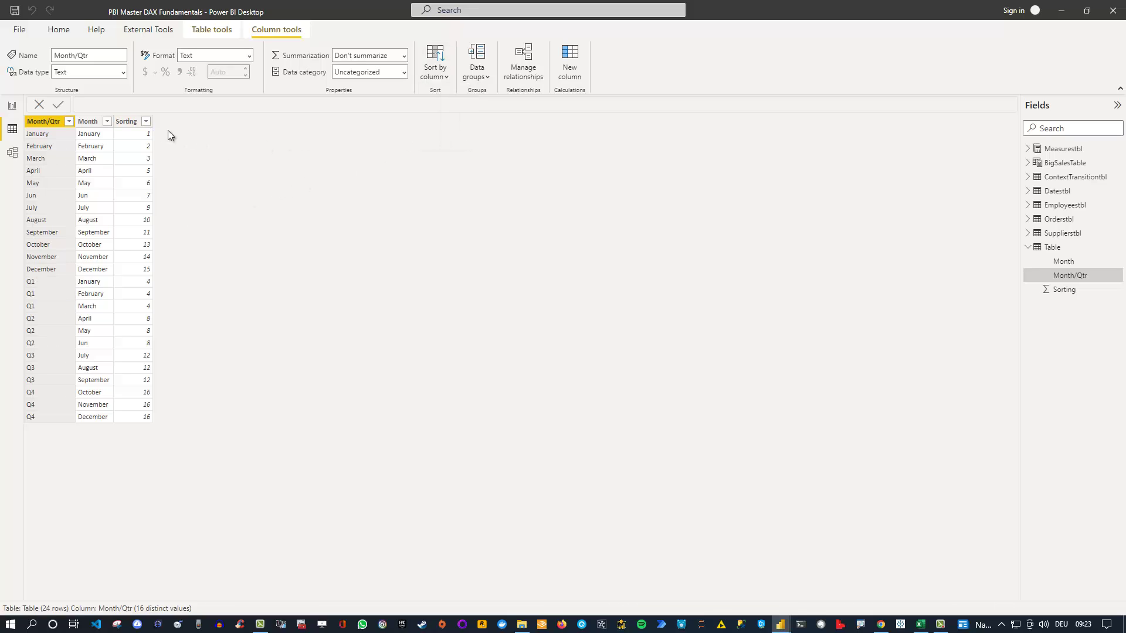
Check the Sorting column, then apply Sort by column Sorting to Month/Qtr again
{"action": "left_click", "coordinate": [126, 122]}
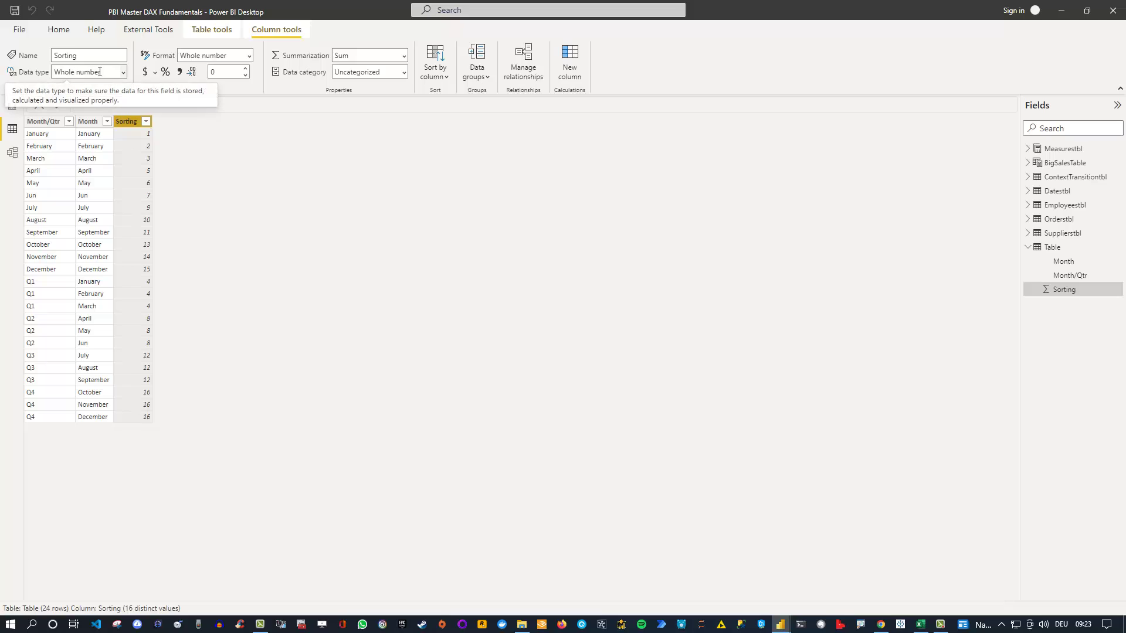
{"action": "left_click", "coordinate": [42, 121]}
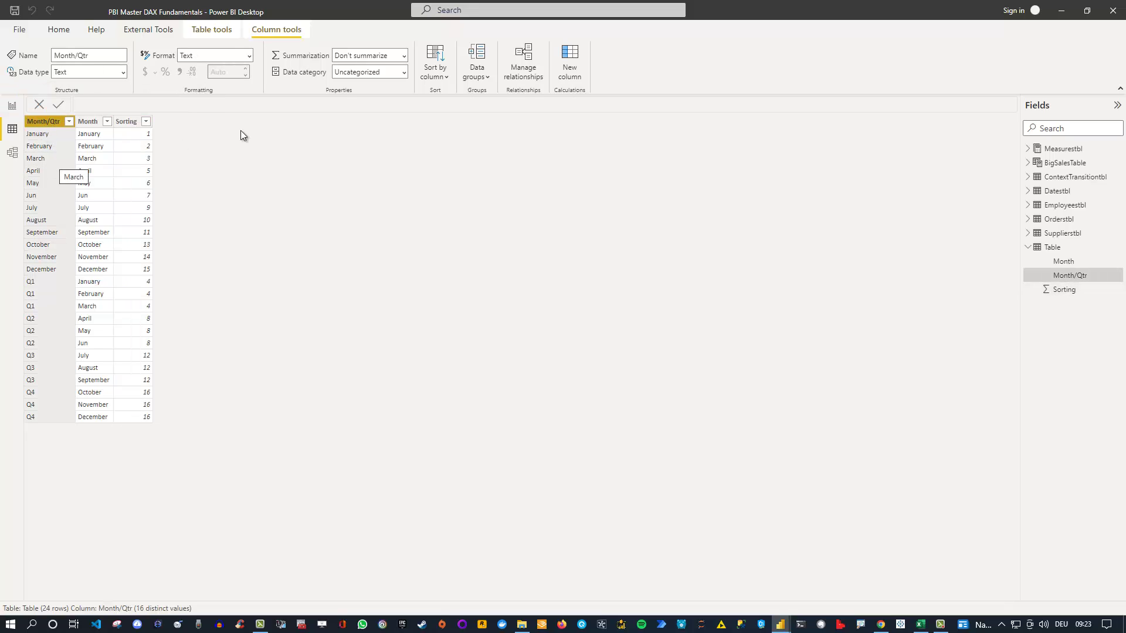
{"action": "left_click", "coordinate": [443, 79]}
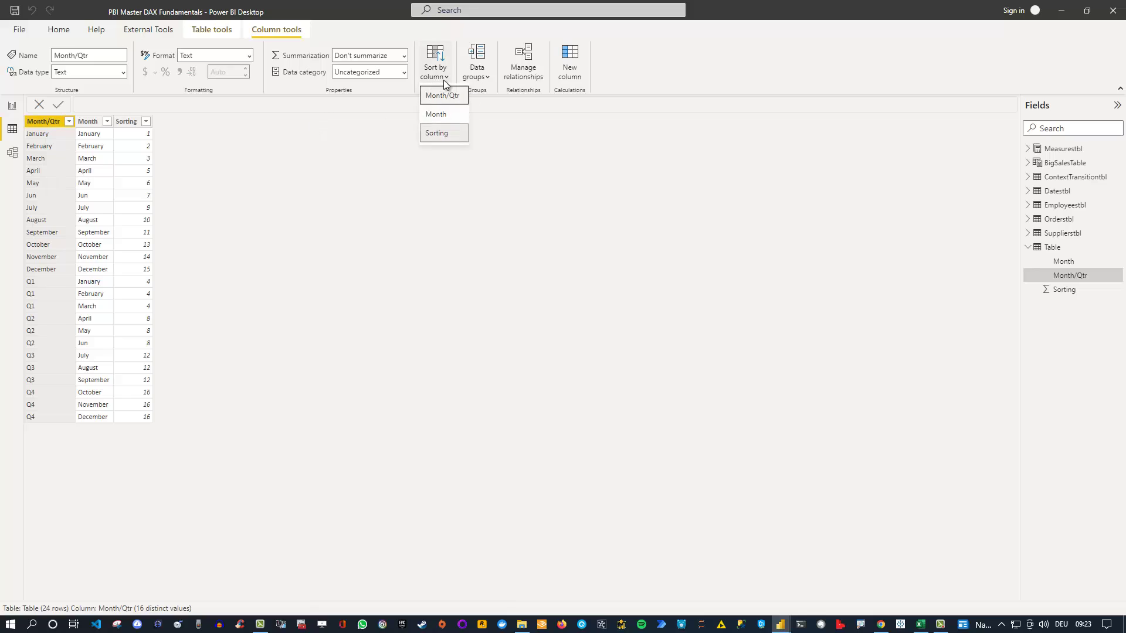
{"action": "left_click", "coordinate": [442, 136]}
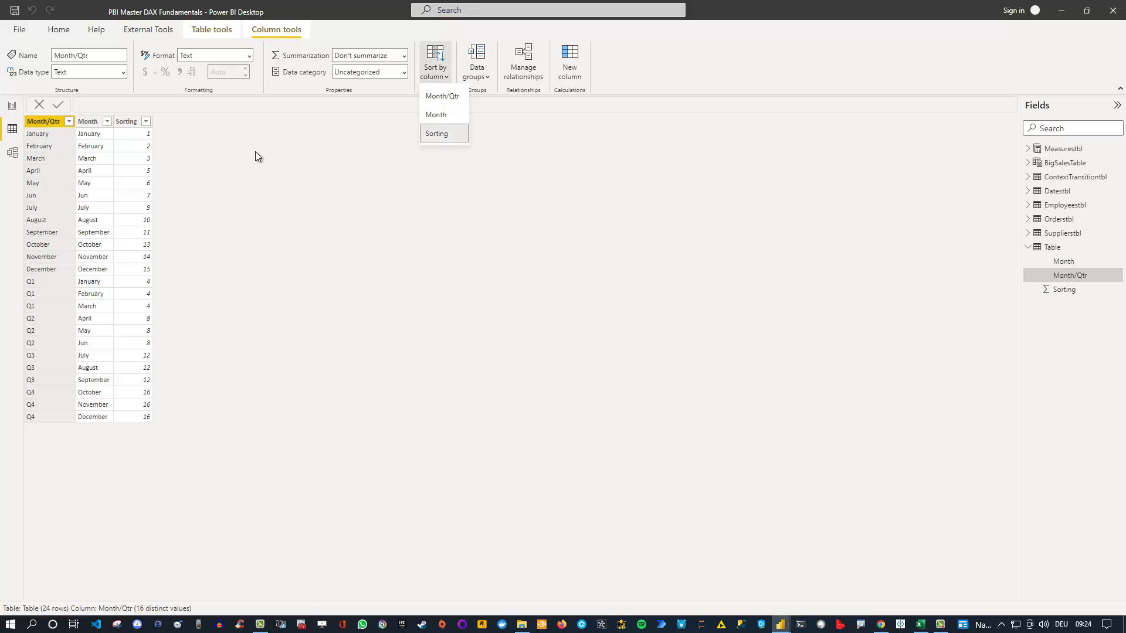
Back in the report, collapse BigSalesTable and select the TotalSales by Month/Qtr column chart
{"action": "left_click", "coordinate": [13, 108]}
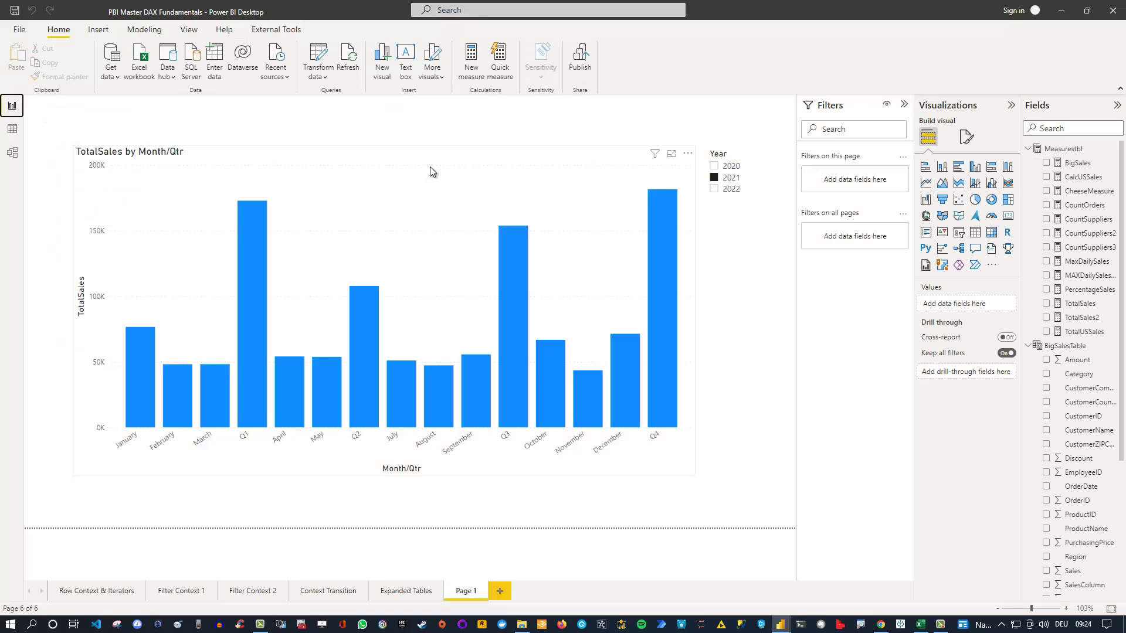
{"action": "left_click", "coordinate": [1028, 346]}
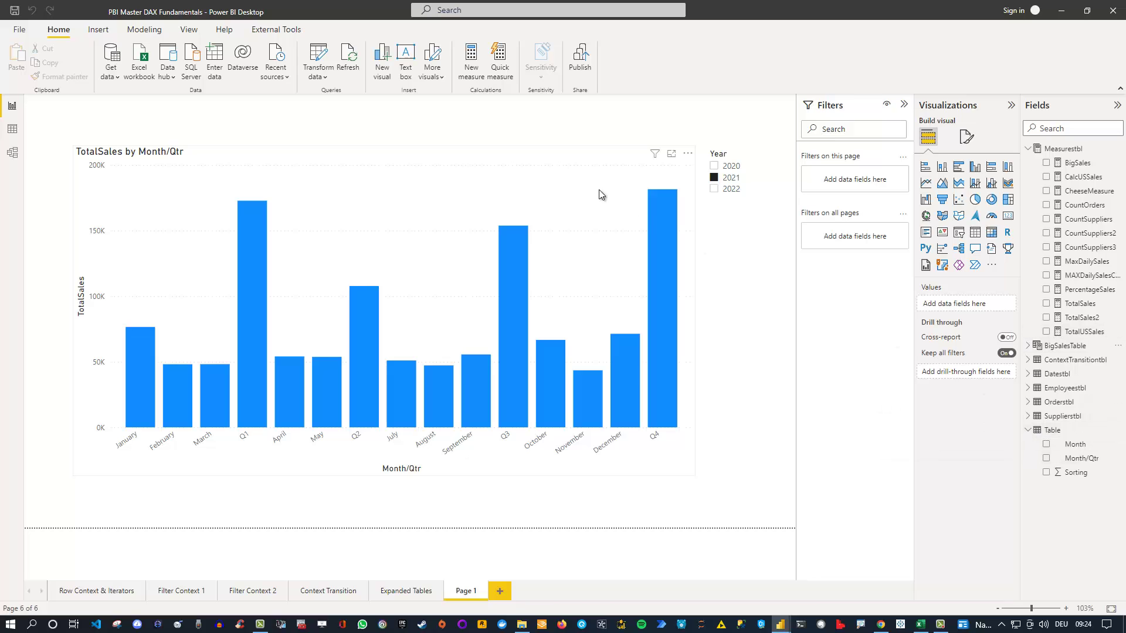
{"action": "left_click", "coordinate": [520, 173]}
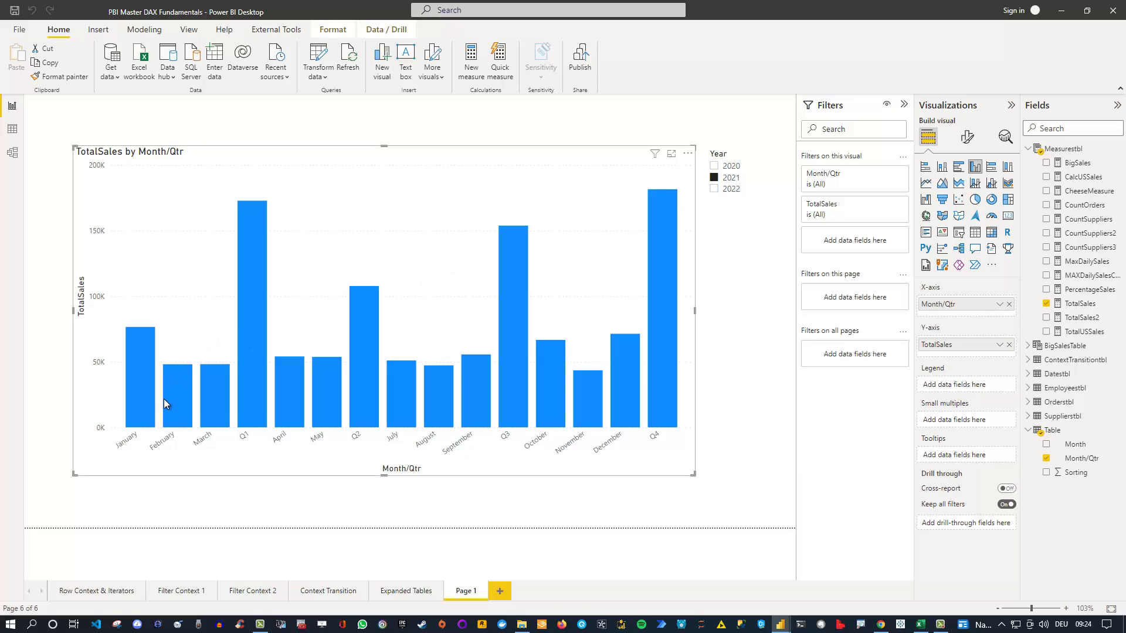
{"action": "mouse_move", "coordinate": [182, 399]}
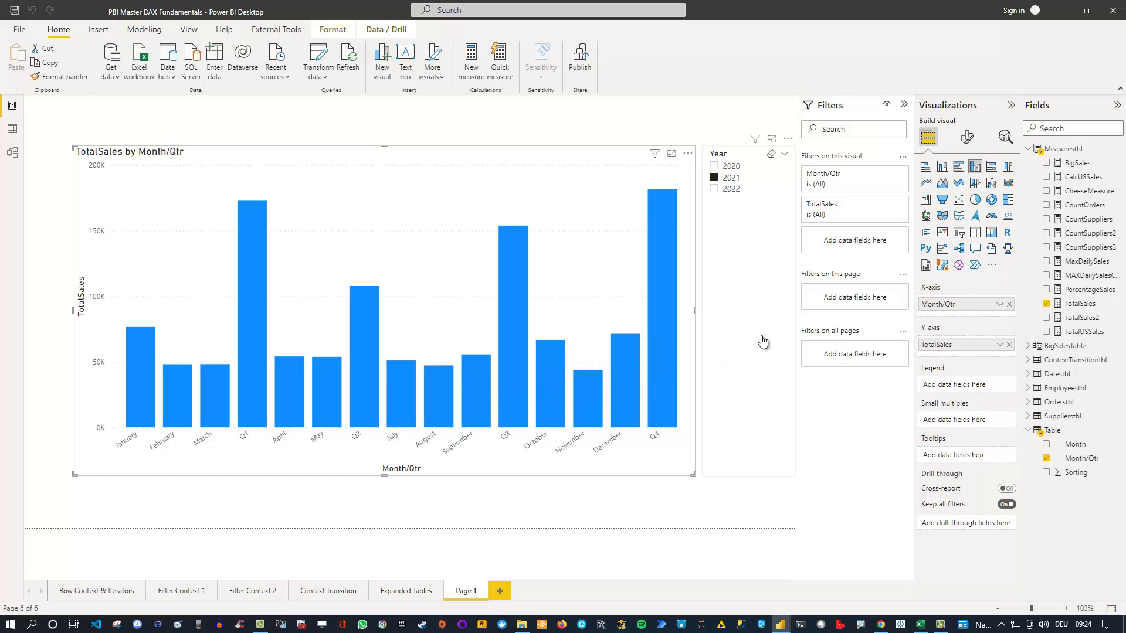
Add a new measure to Measurestbl named QuarterFormat and start a second formula line
{"action": "right_click", "coordinate": [1070, 153]}
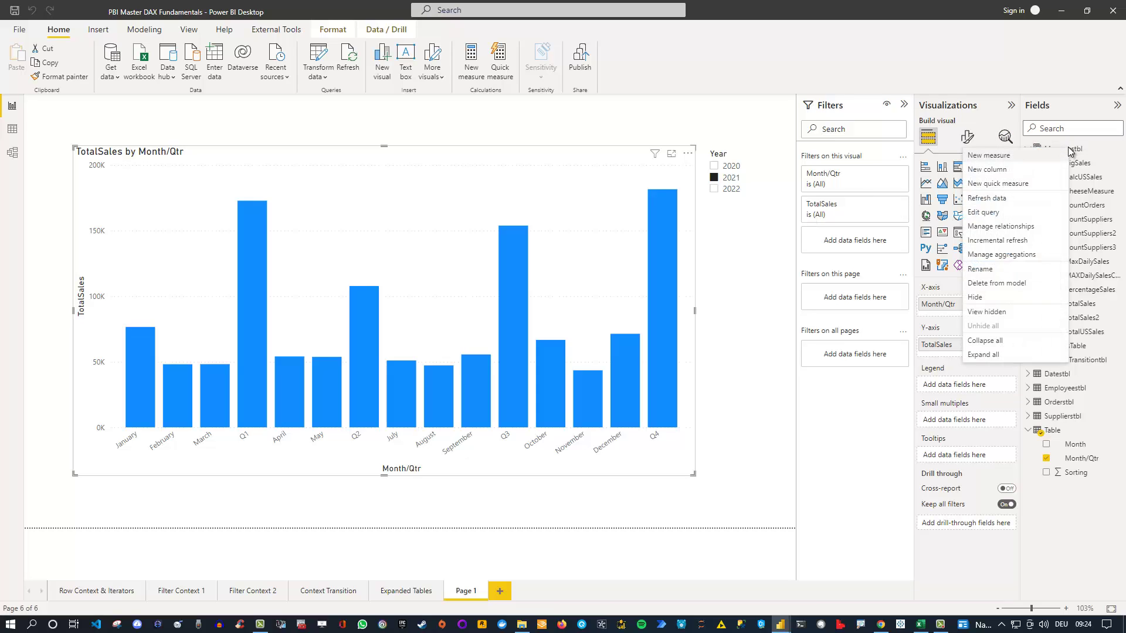
{"action": "left_click", "coordinate": [983, 156]}
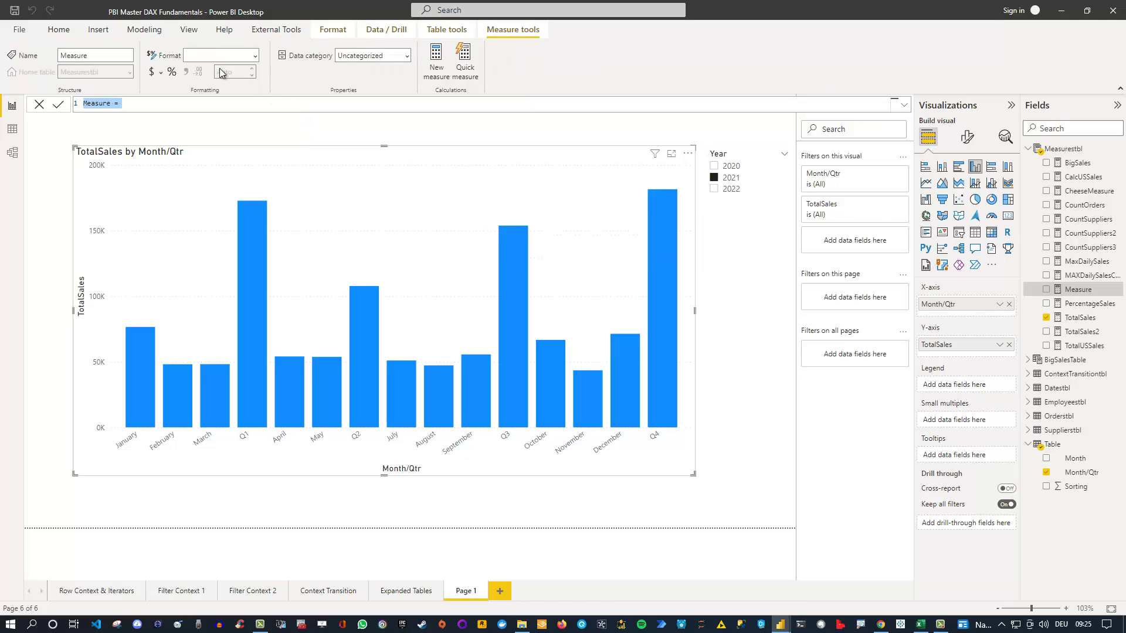
{"action": "scroll", "coordinate": [170, 106], "scroll_direction": "up", "scroll_amount": 4}
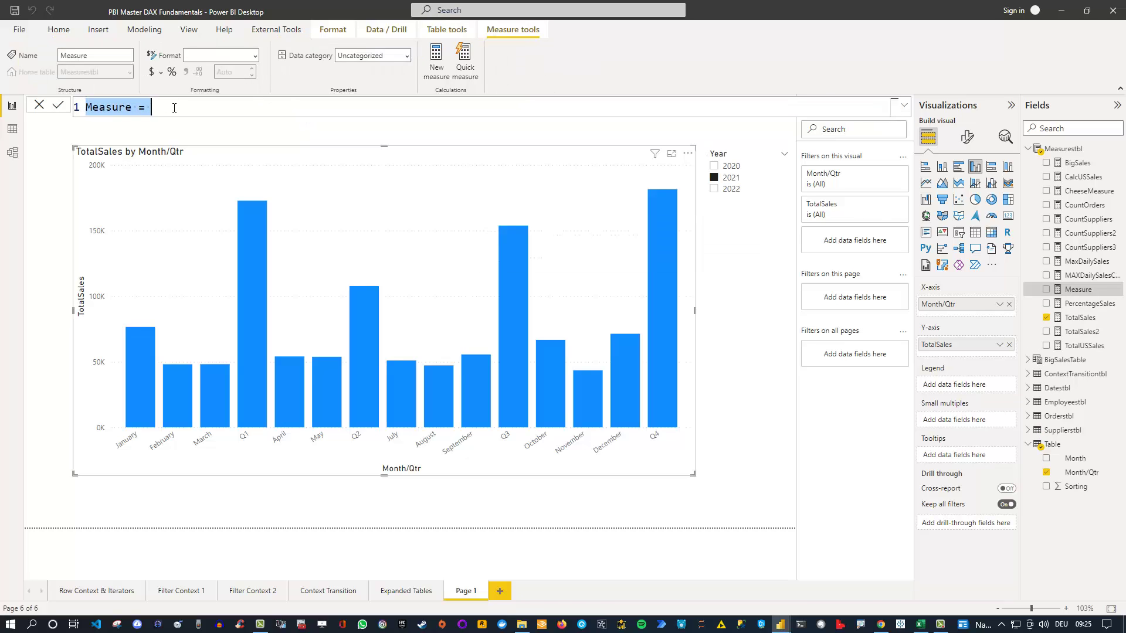
{"action": "scroll", "coordinate": [176, 108], "scroll_direction": "up", "scroll_amount": 2}
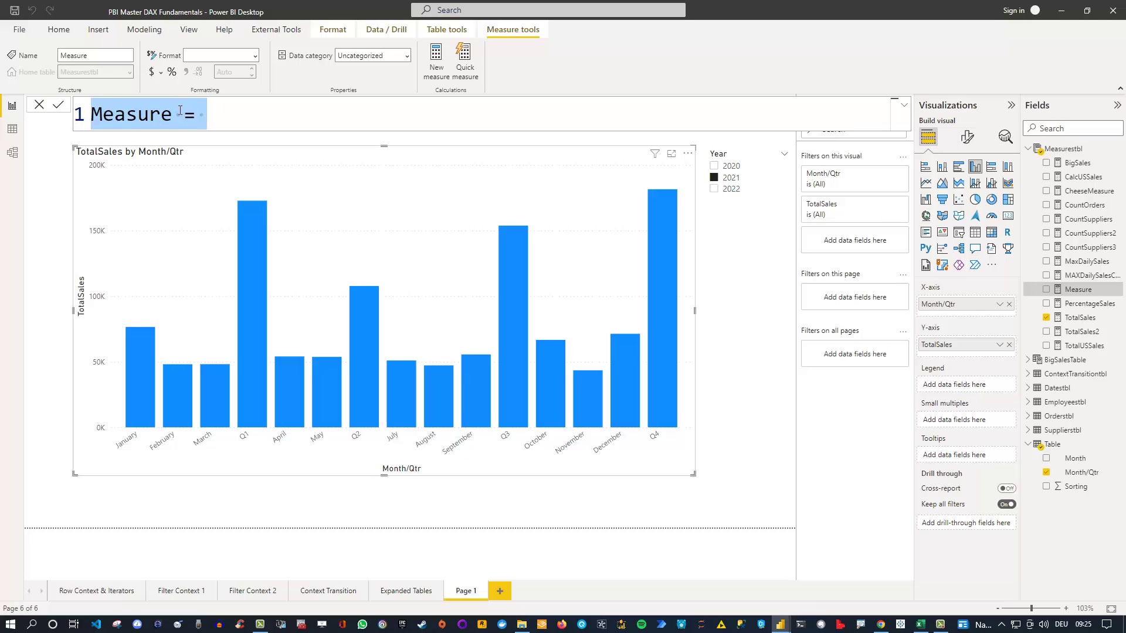
{"action": "type", "text": "Q"}
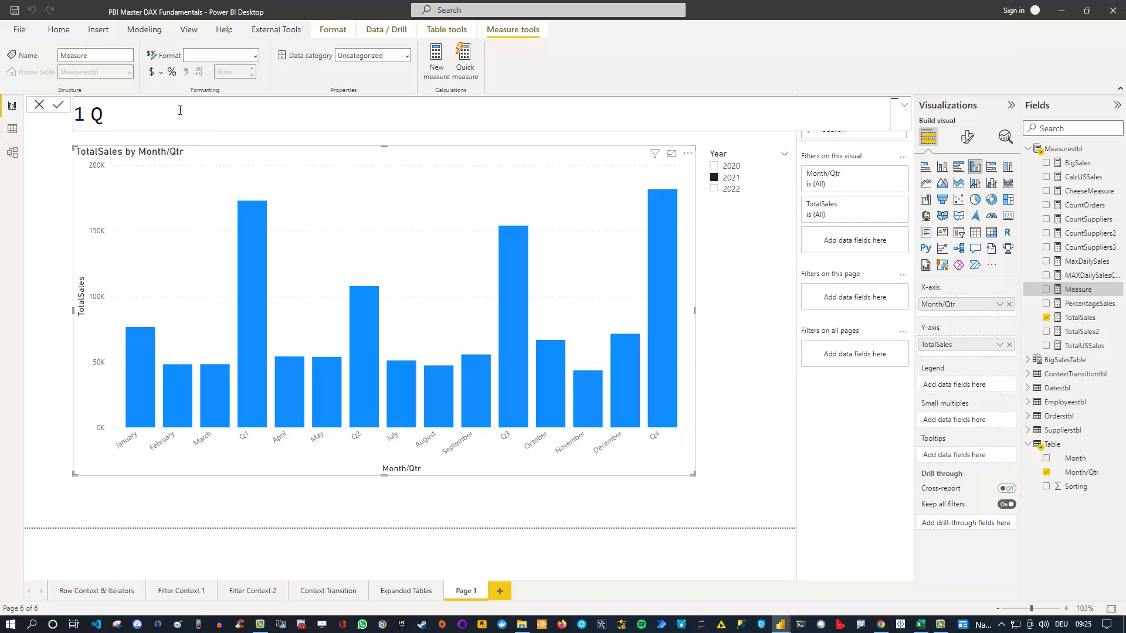
{"action": "type", "text": "uarterFormat ="}
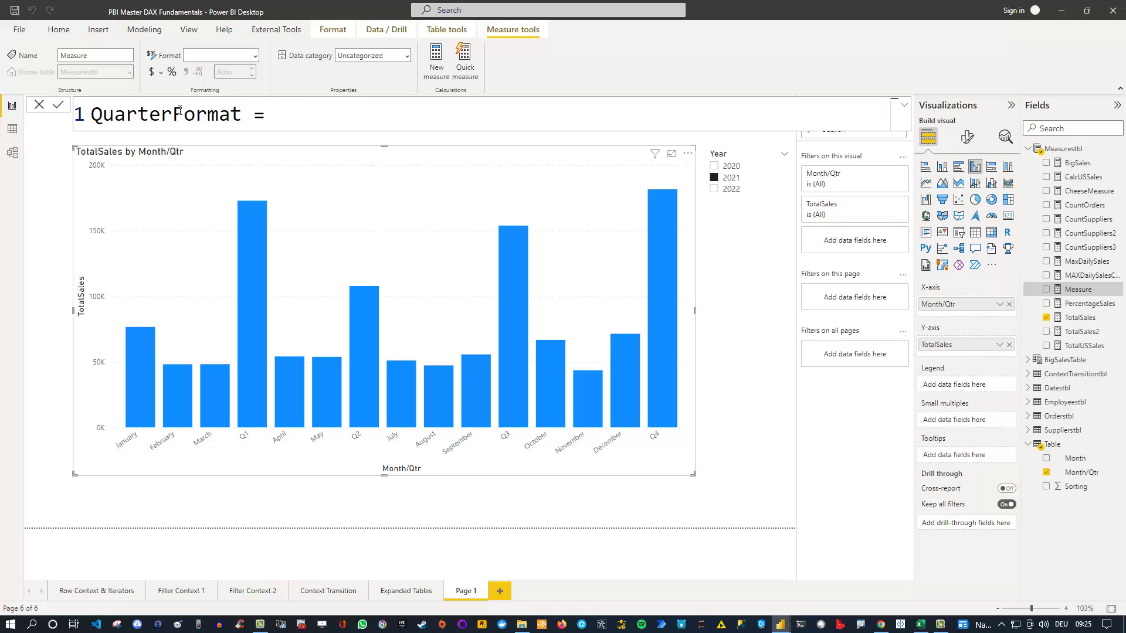
{"action": "key", "text": "shift+Return"}
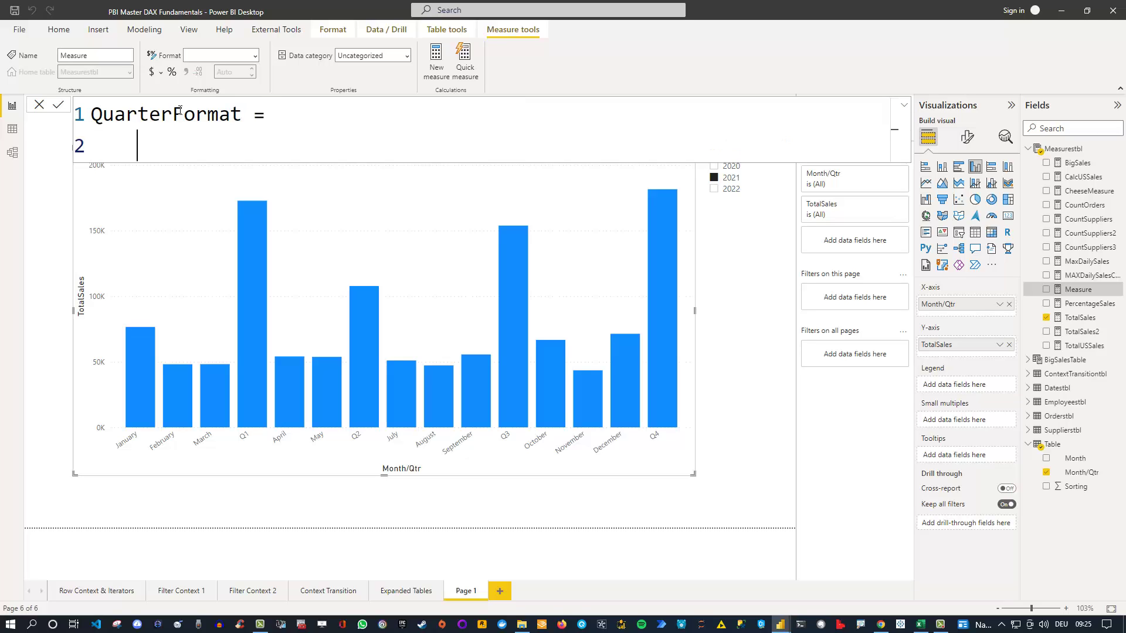
Begin the formula with IF(SELECTEDVALUE('Table'[Month/Qtr]), indented on the new line
{"action": "key", "text": "Tab"}
{"action": "type", "text": "IF"}
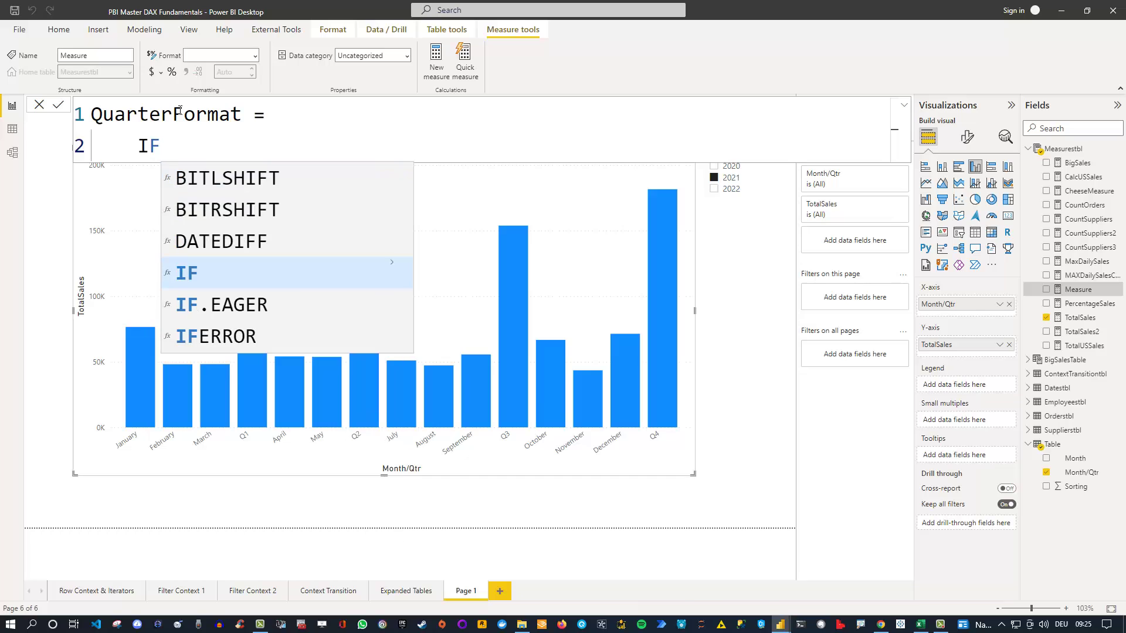
{"action": "type", "text": "("}
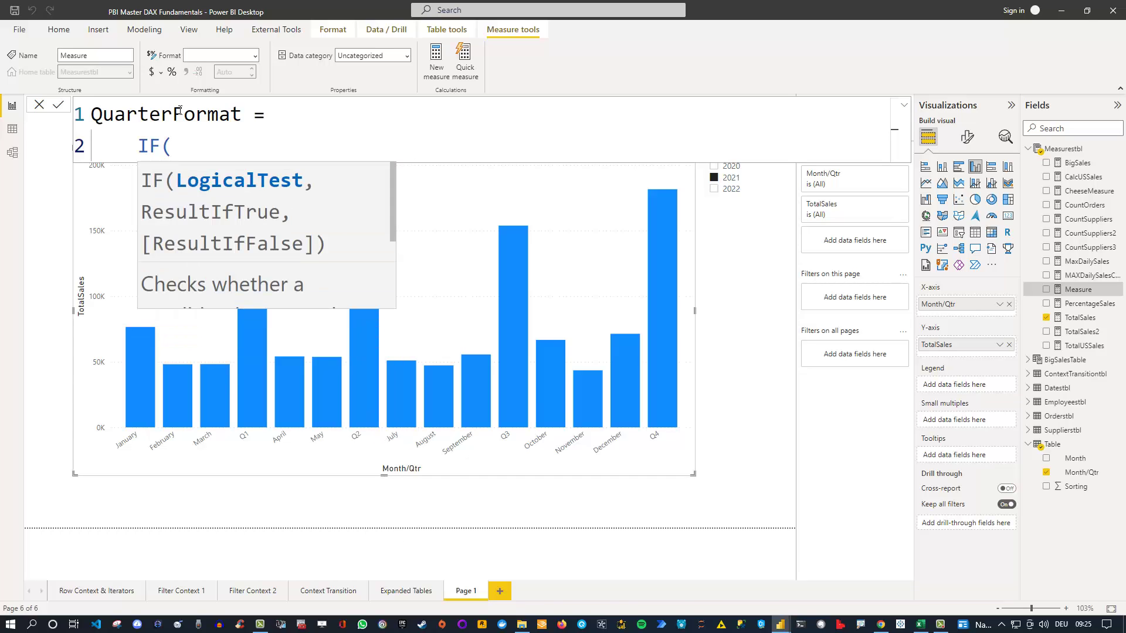
{"action": "type", "text": "selec"}
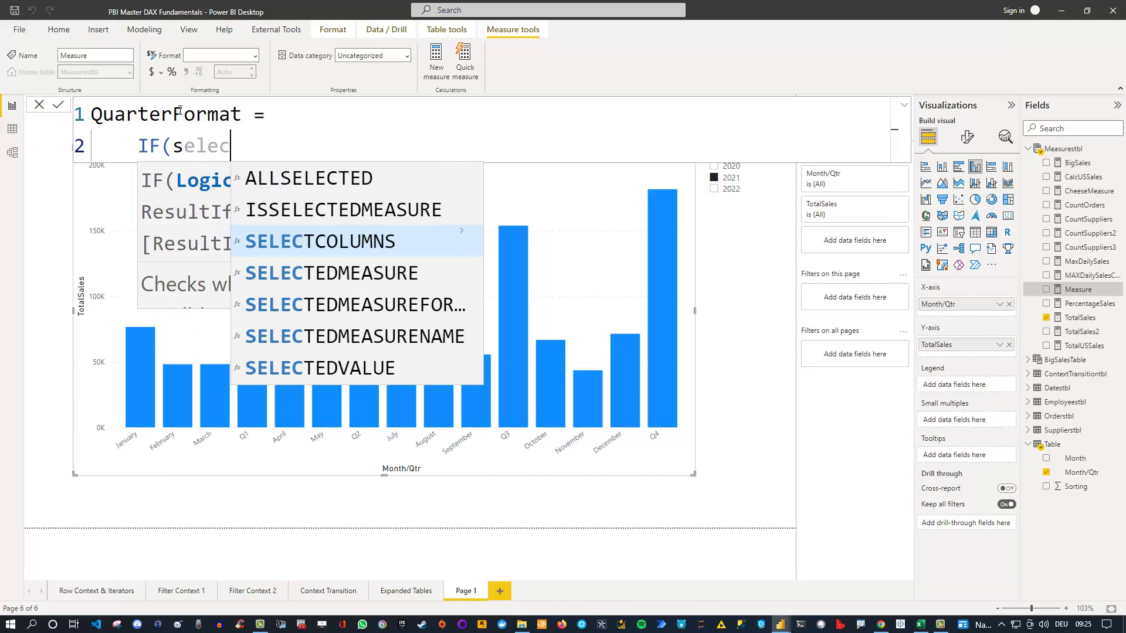
{"action": "type", "text": "tedv("}
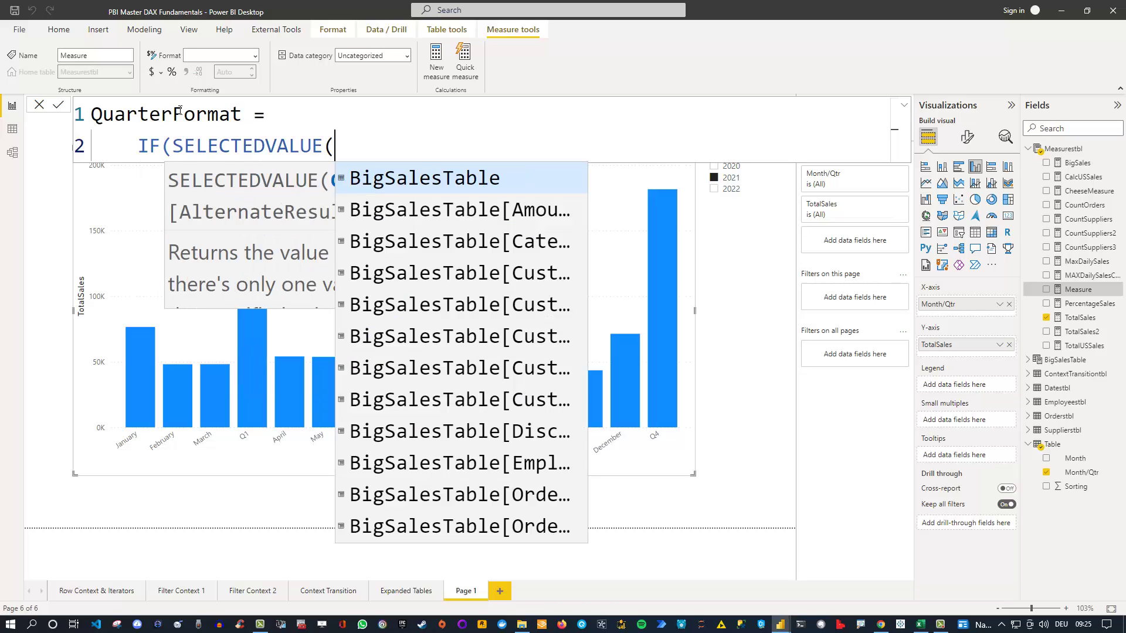
{"action": "key", "text": "Escape"}
{"action": "key", "text": "Escape"}
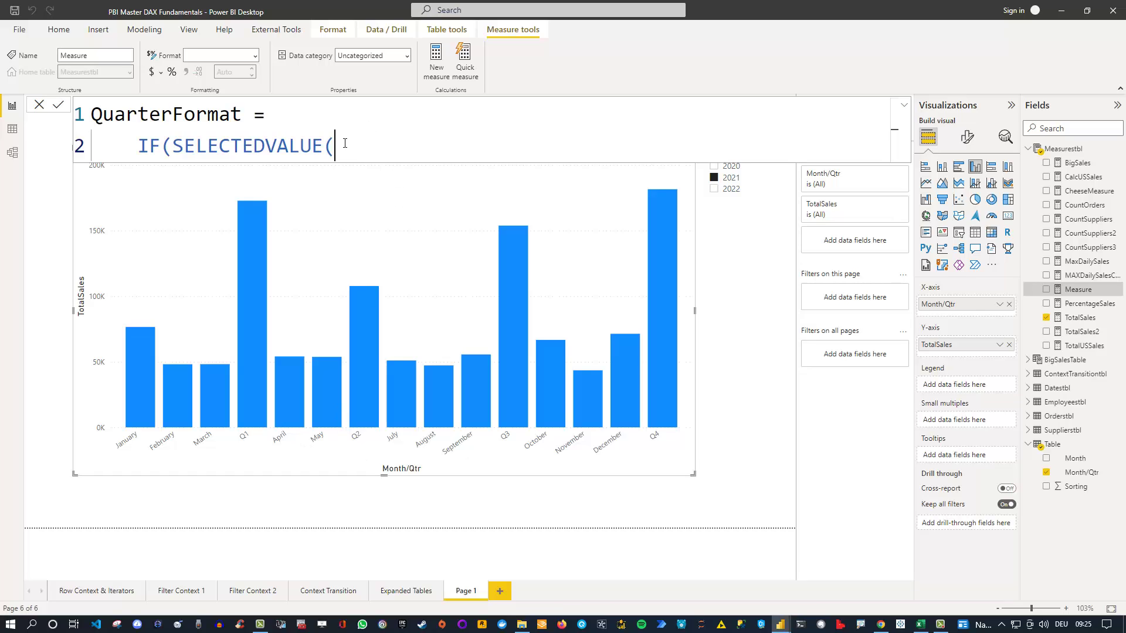
{"action": "type", "text": "Month/"}
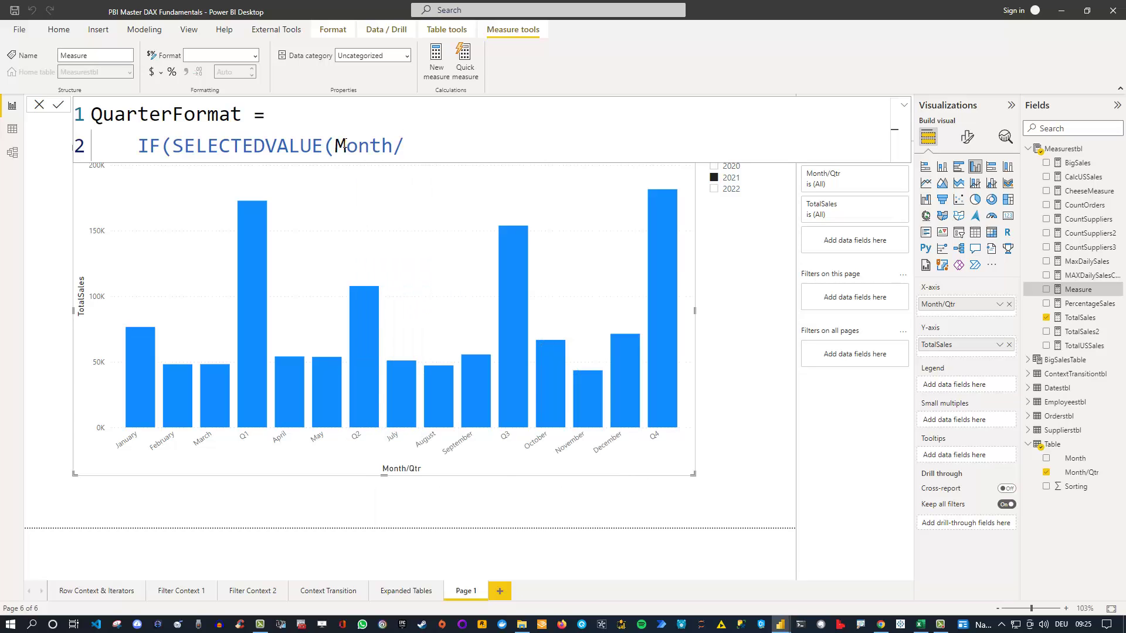
{"action": "key", "text": "BackSpace"}
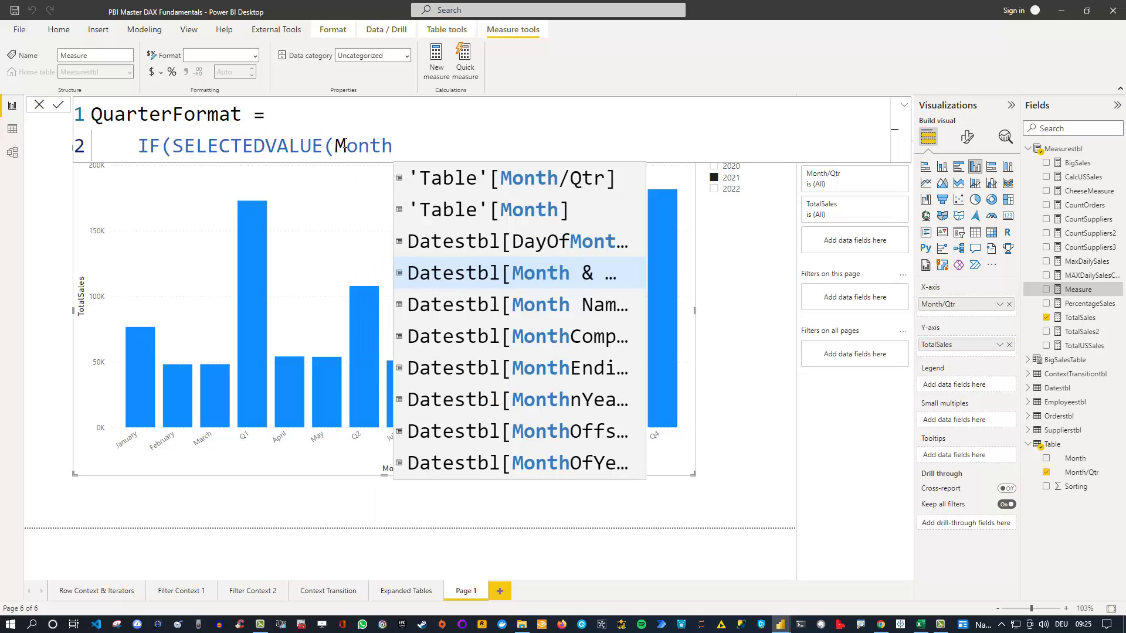
{"action": "left_click", "coordinate": [479, 179]}
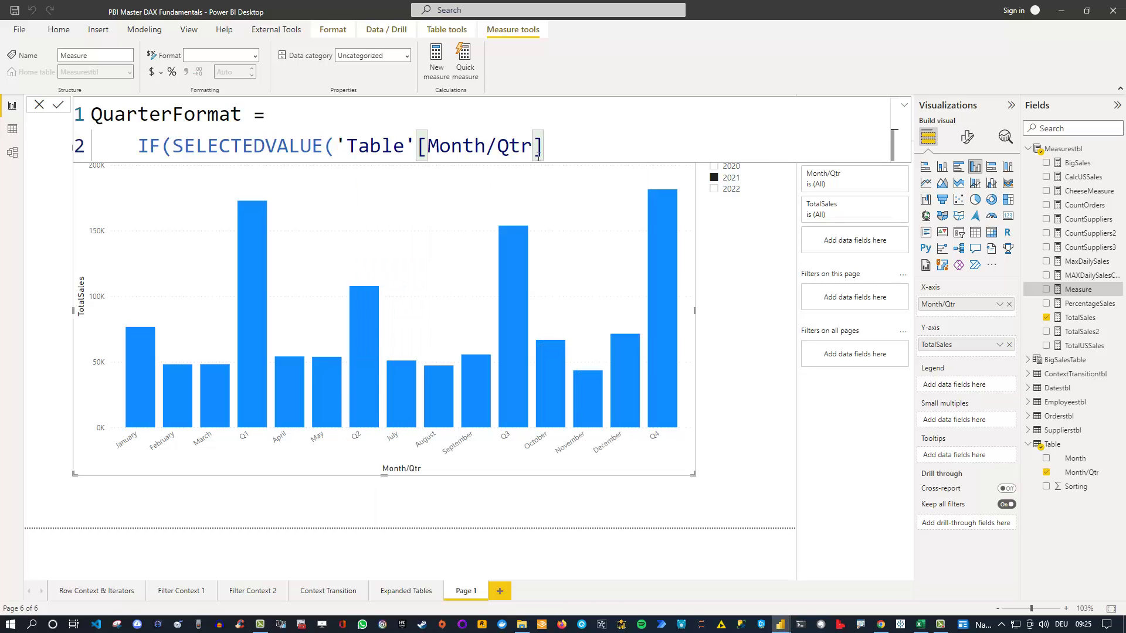
Add IN {"Q1","Q2","Q3","Q4"} followed by the "Gray" and "Ligh" results
{"action": "type", "text": ") IN"}
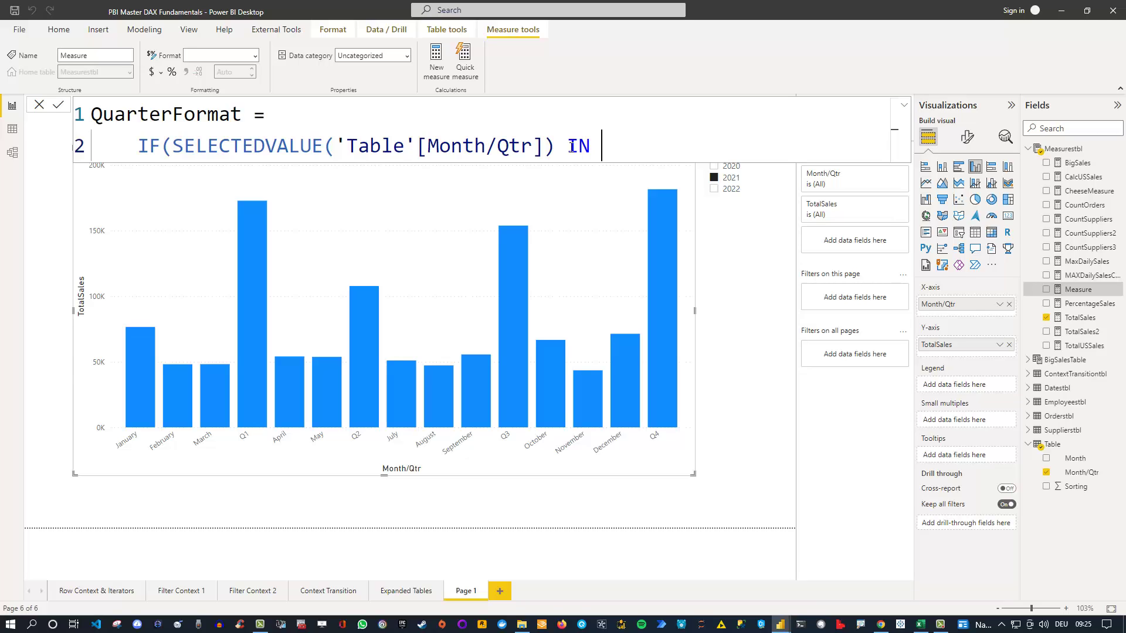
{"action": "type", "text": "{\"Q1\",\"Q2"}
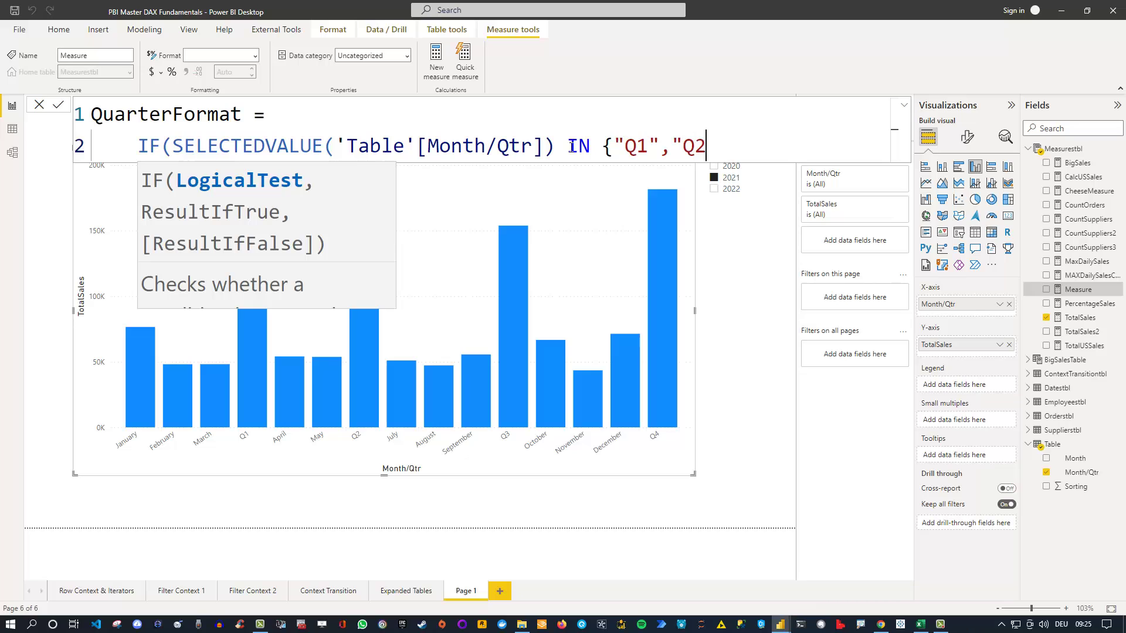
{"action": "type", "text": "\",\"Q3\",\"Q4"}
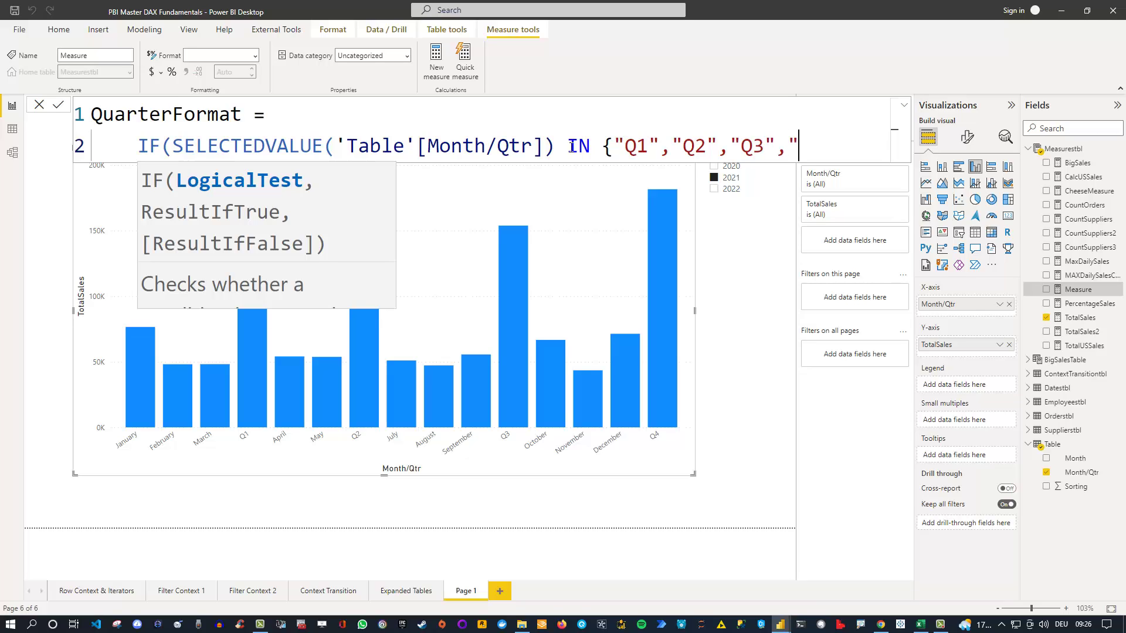
{"action": "type", "text": "\""}
{"action": "type", "text": "}"}
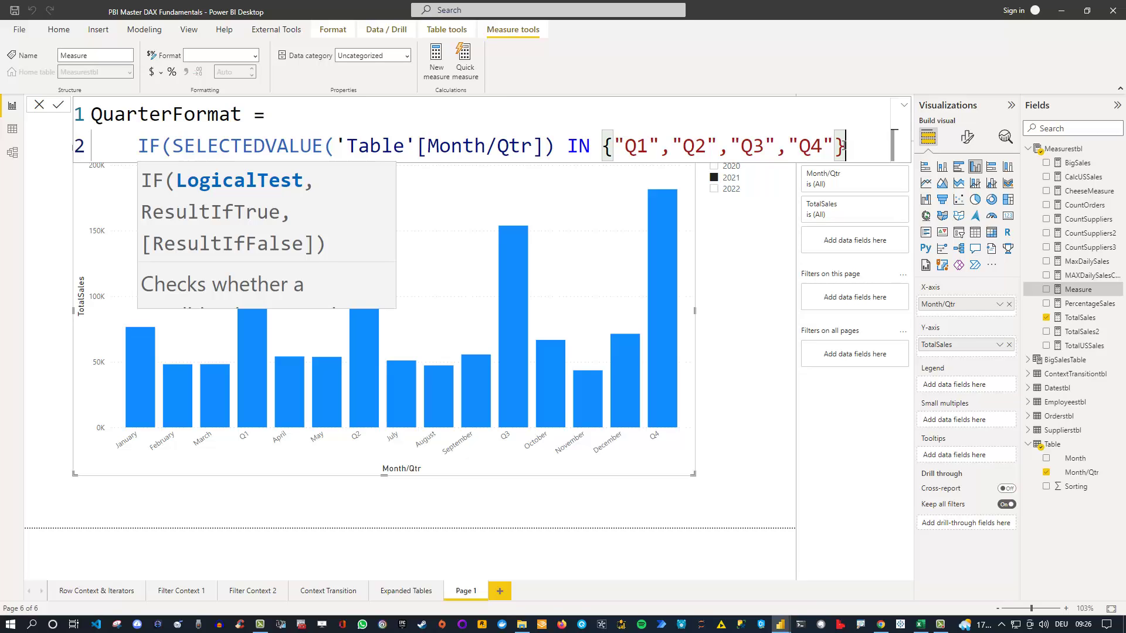
{"action": "type", "text": ","}
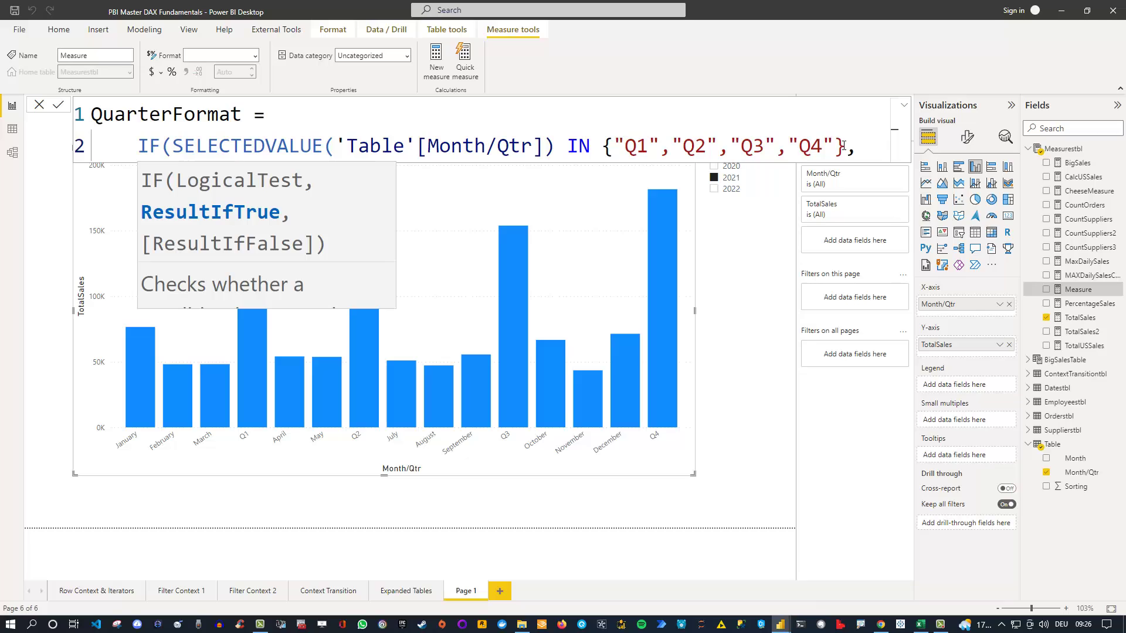
{"action": "type", "text": "\"Gra"}
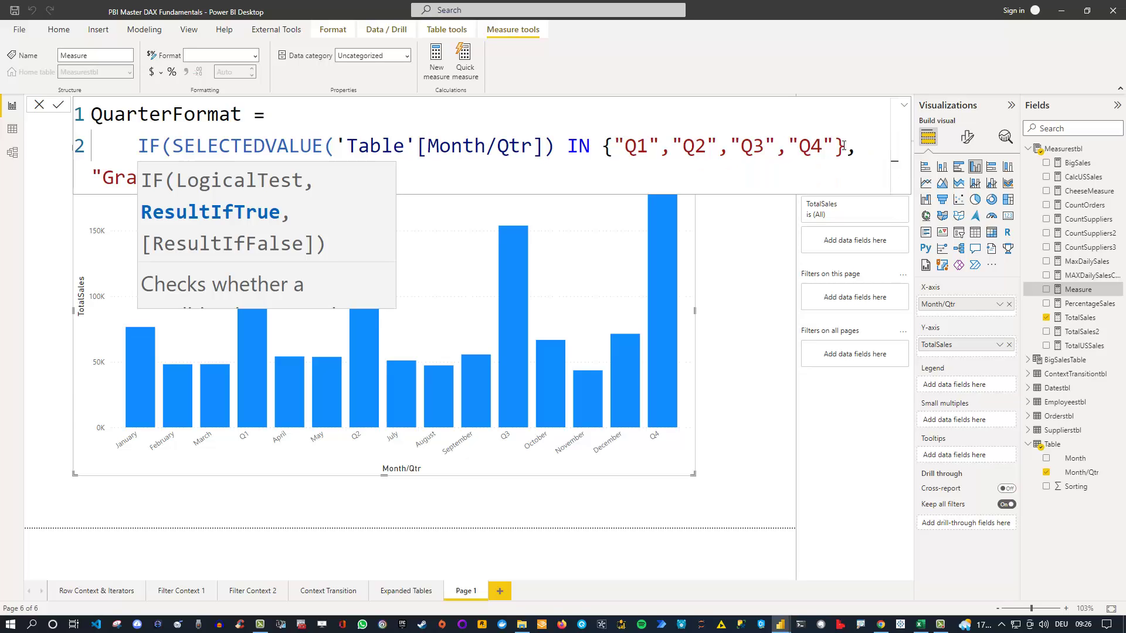
{"action": "type", "text": "y\","}
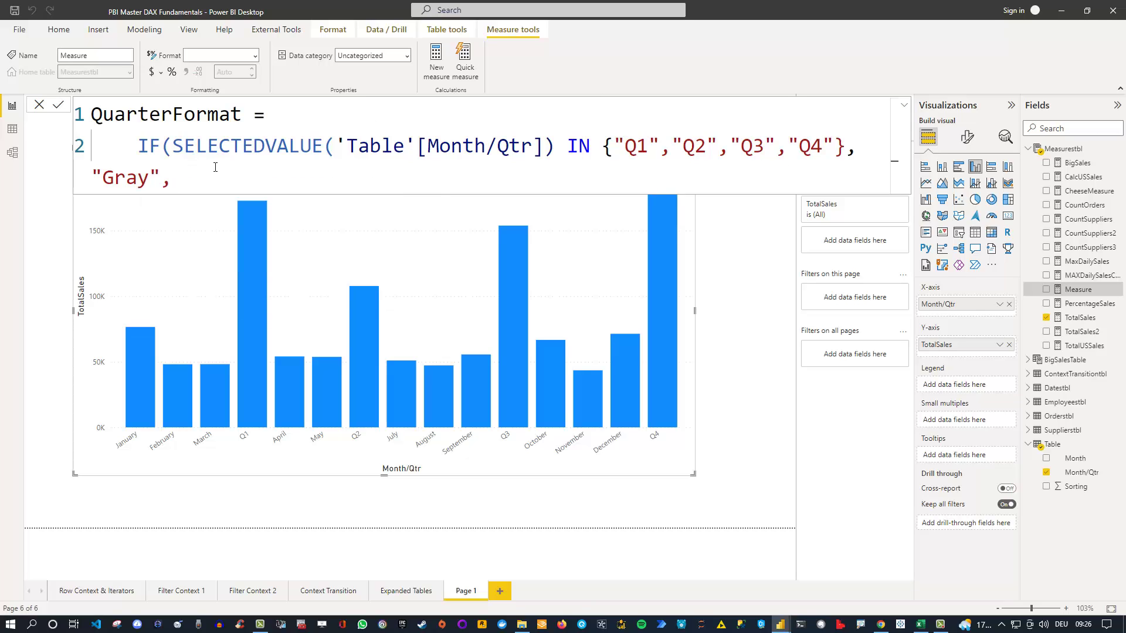
{"action": "type", "text": "\"Ligh\""}
Correct the second result to "Light", close the IF, and commit the QuarterFormat measure
{"action": "key", "text": "Left"}
{"action": "type", "text": "t"}
{"action": "key", "text": "Right"}
{"action": "type", "text": ")"}
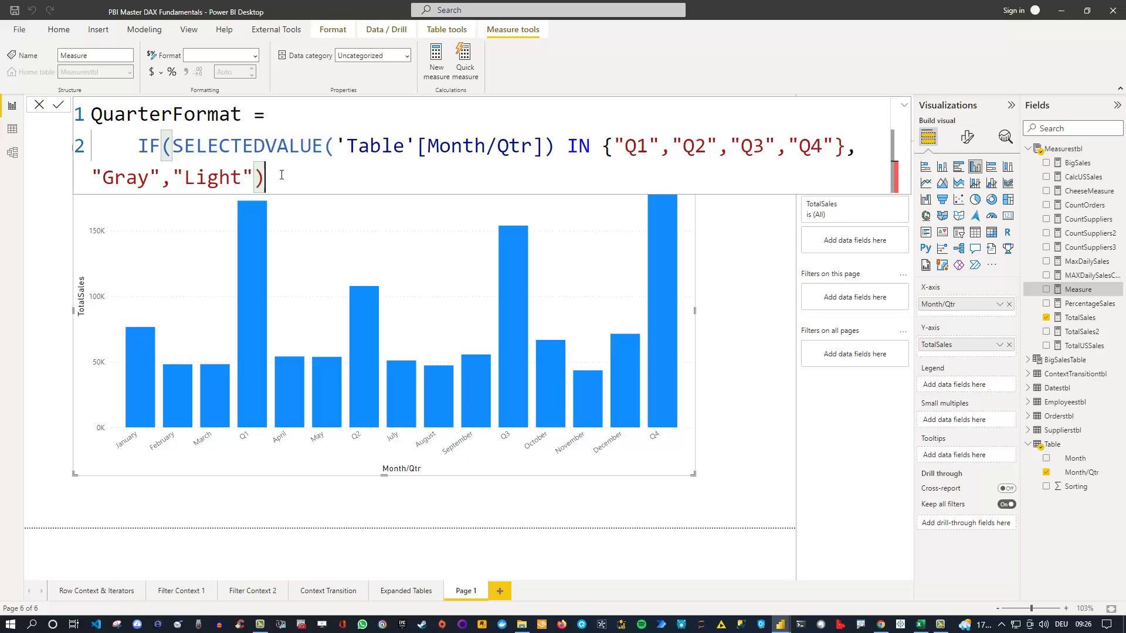
{"action": "key", "text": "Return"}
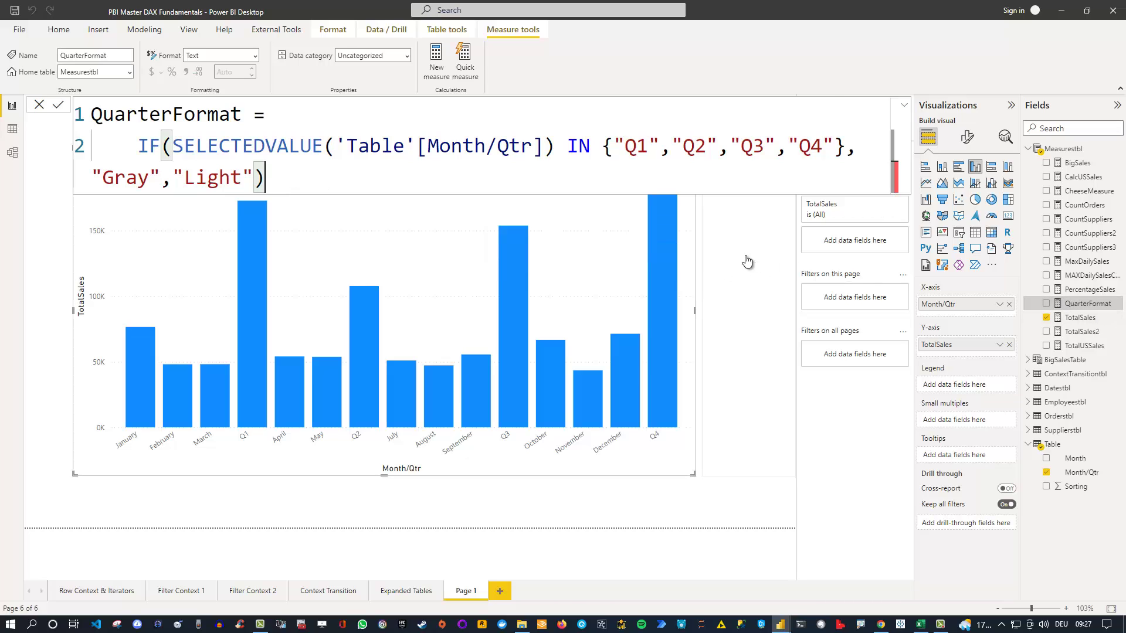
Set the TotalSales chart's column colours to Field value based on the QuarterFormat measure
{"action": "left_click", "coordinate": [708, 253]}
{"action": "left_click", "coordinate": [631, 219]}
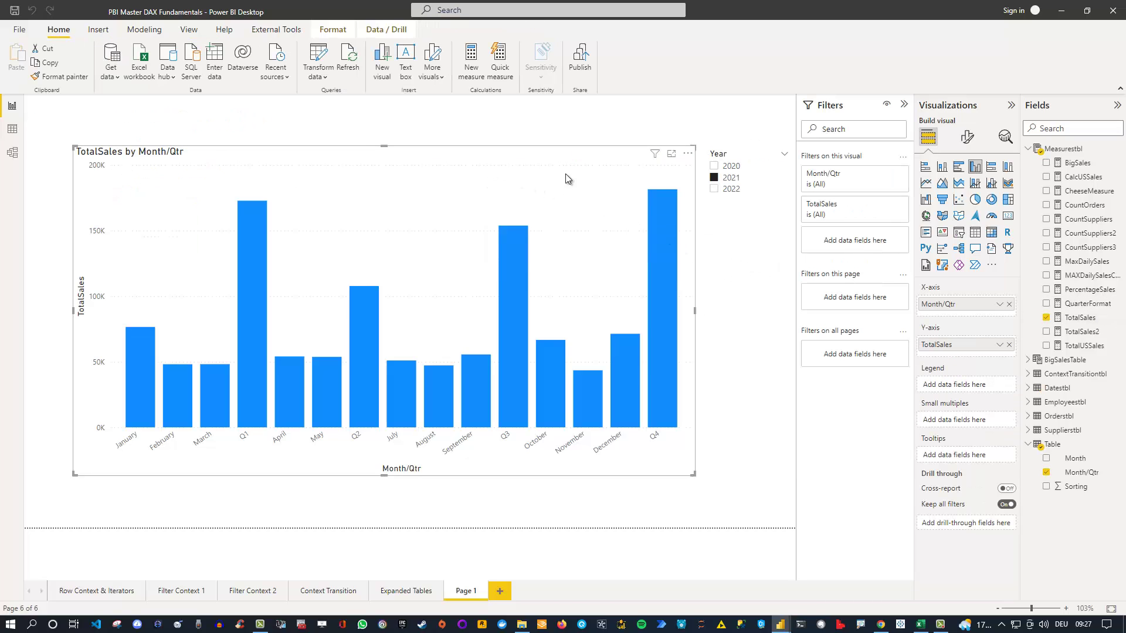
{"action": "left_click", "coordinate": [968, 137]}
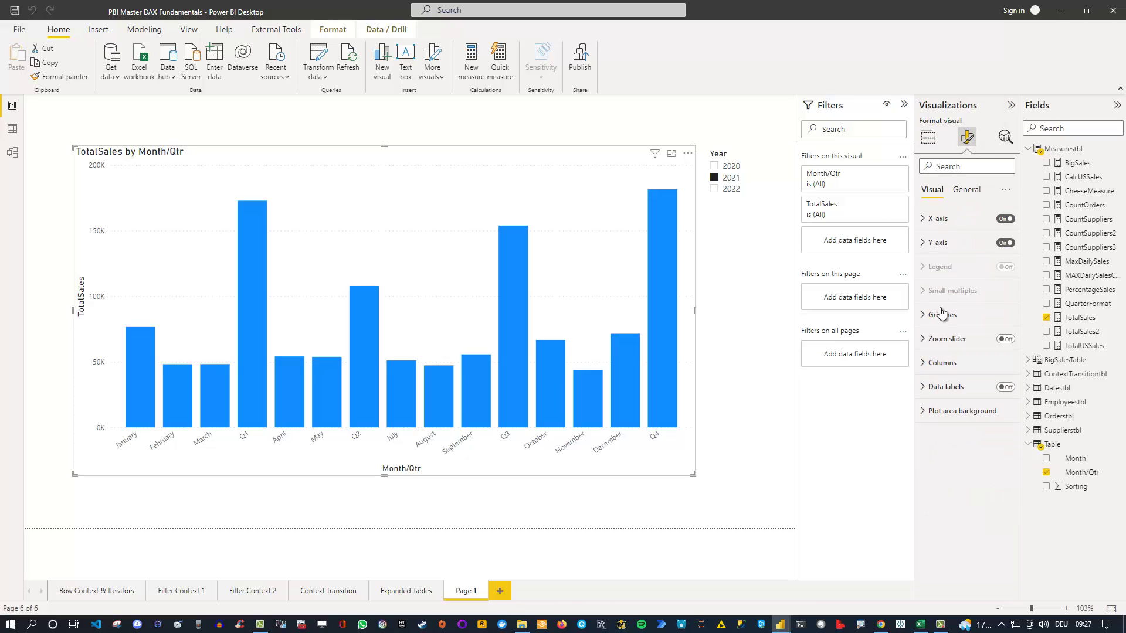
{"action": "left_click", "coordinate": [924, 364]}
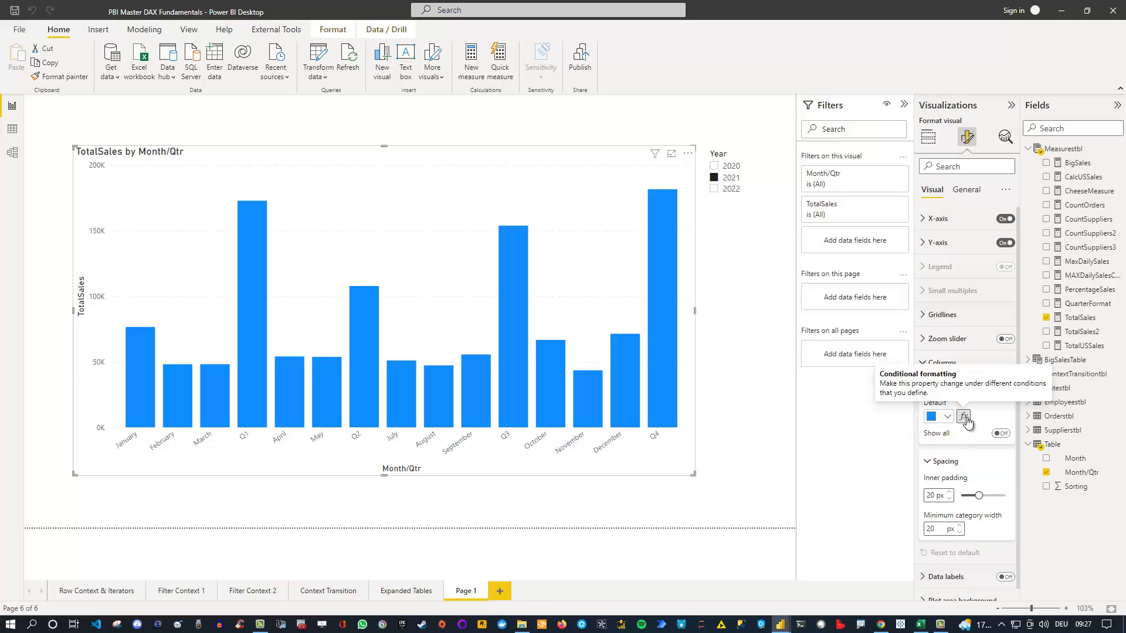
{"action": "left_click", "coordinate": [964, 417]}
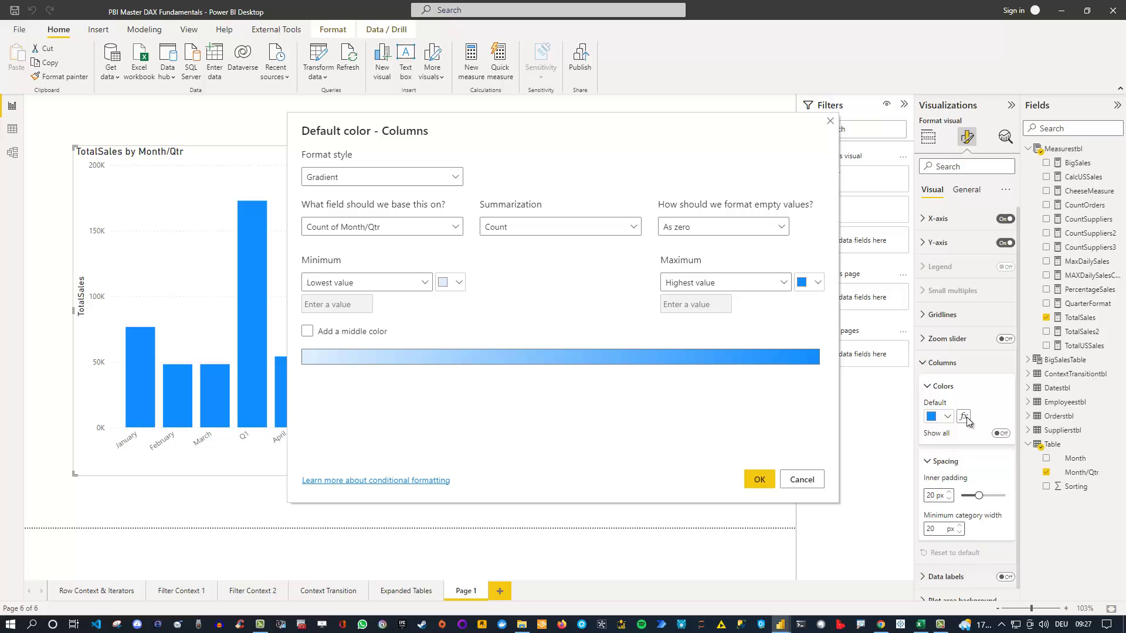
{"action": "left_click", "coordinate": [416, 186]}
{"action": "left_click", "coordinate": [343, 232]}
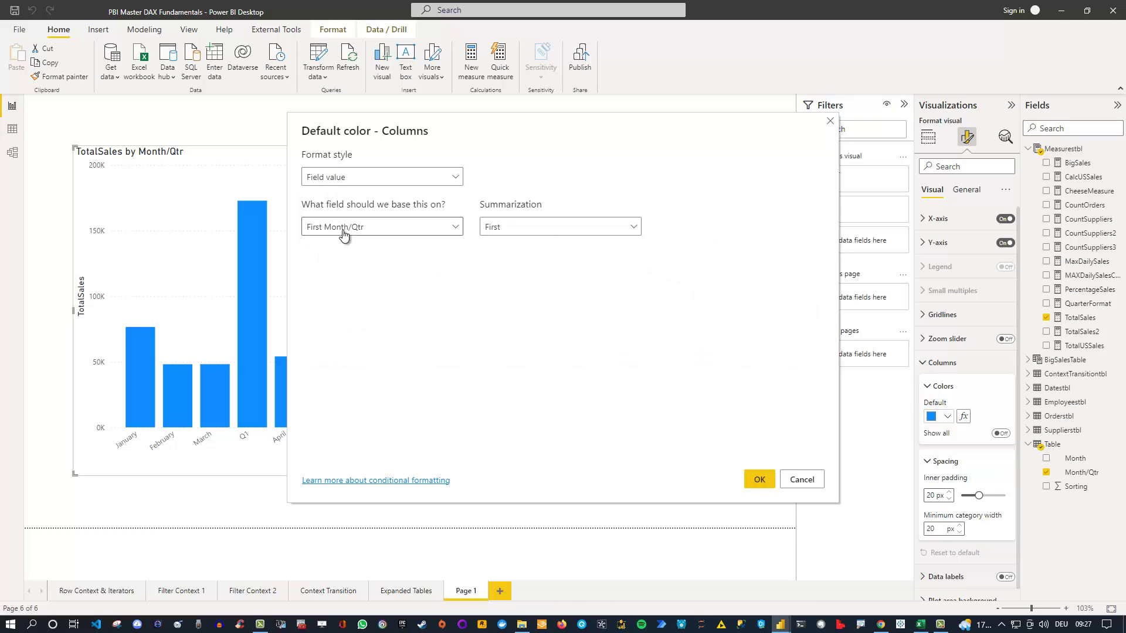
{"action": "left_click", "coordinate": [345, 231]}
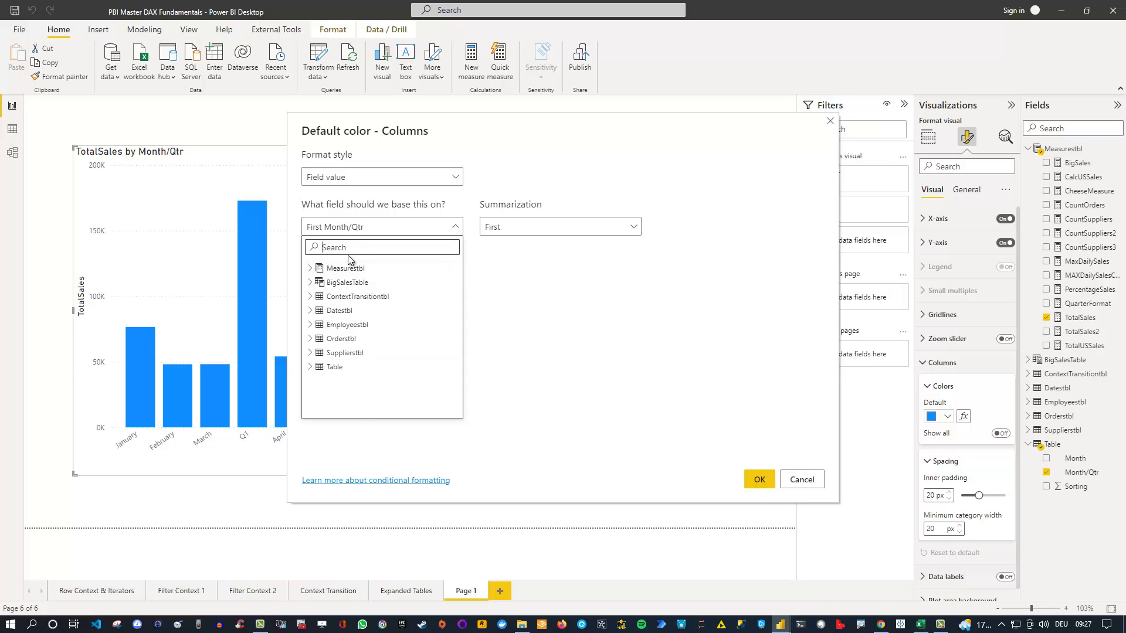
{"action": "type", "text": "Quart"}
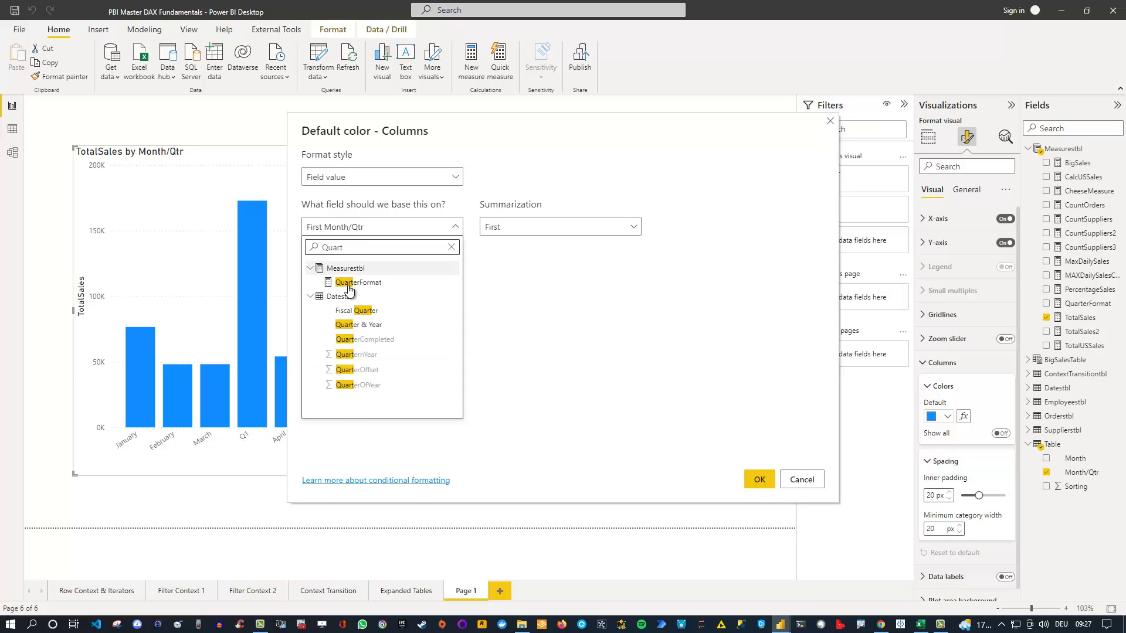
{"action": "left_click", "coordinate": [355, 283]}
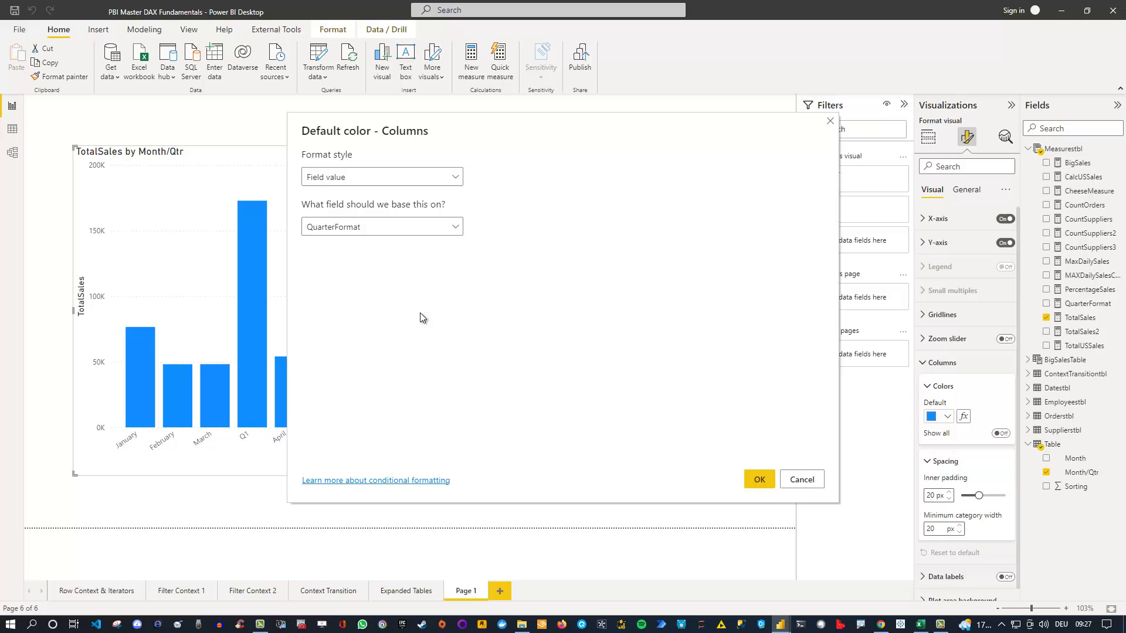
{"action": "left_click", "coordinate": [757, 479]}
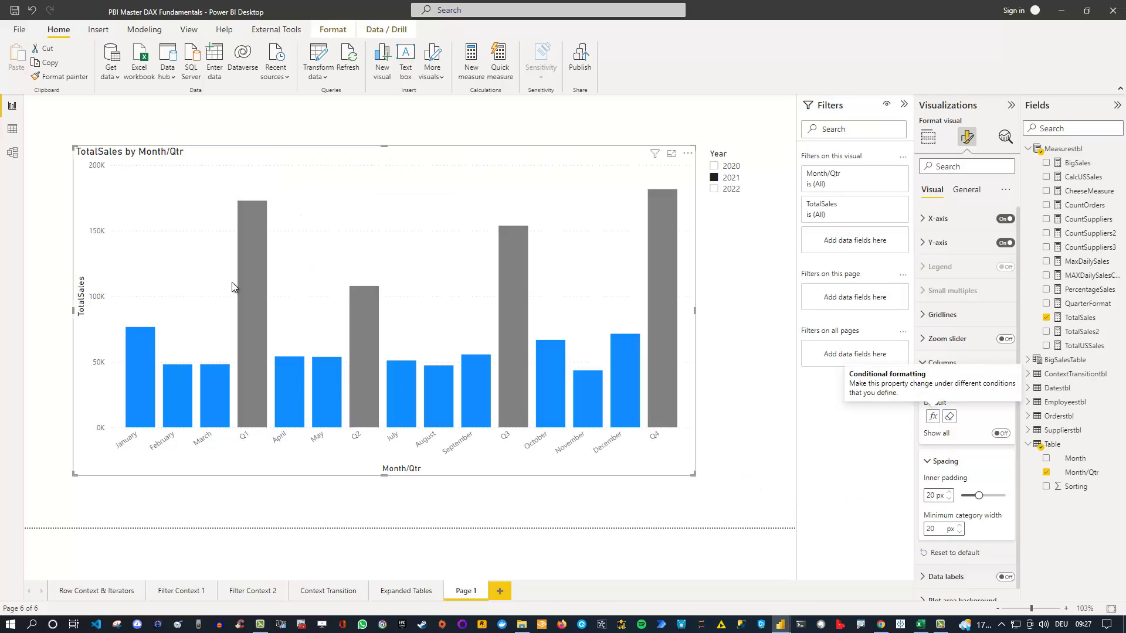